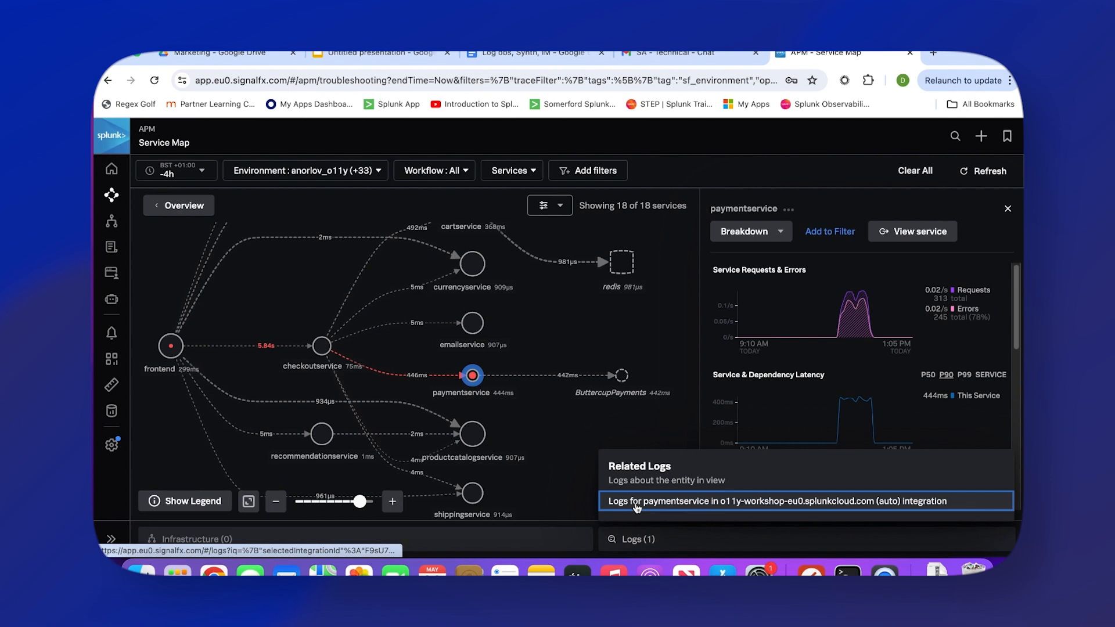
# Step: Open the related logs for paymentservice in the o11y-workshop-eu0.splunkcloud.com (auto) integration
pyautogui.click(637, 503)
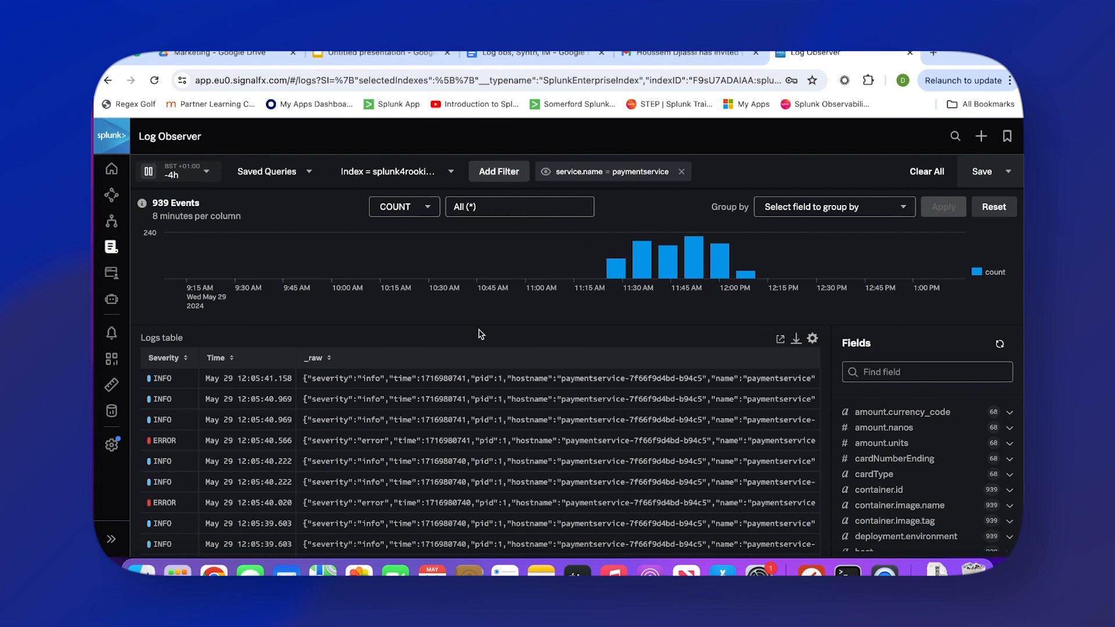
pyautogui.scroll(-1, 468, 386)
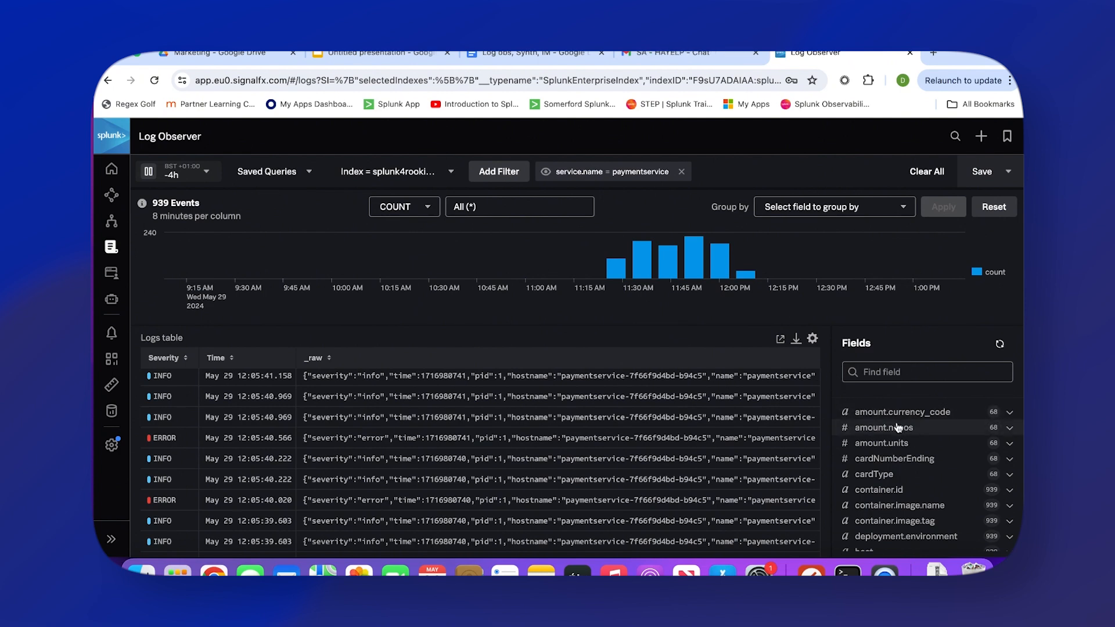
# Step: Find the severity field and filter the logs to include all entries that contain it
pyautogui.click(892, 372)
pyautogui.write('sever')
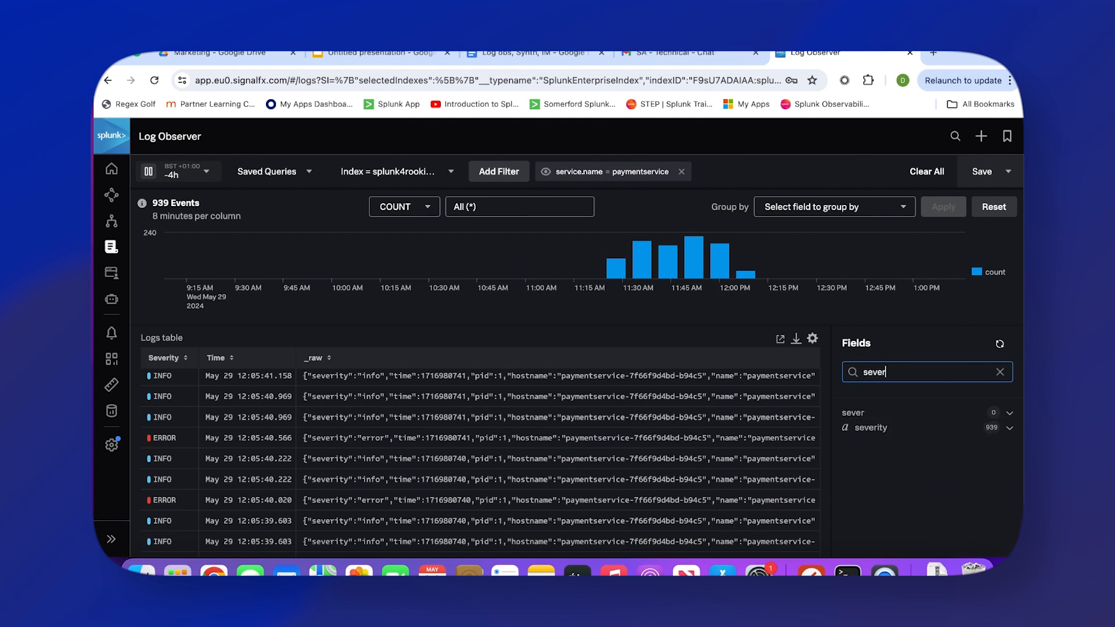
pyautogui.click(890, 428)
pyautogui.scroll(-2, 935, 495)
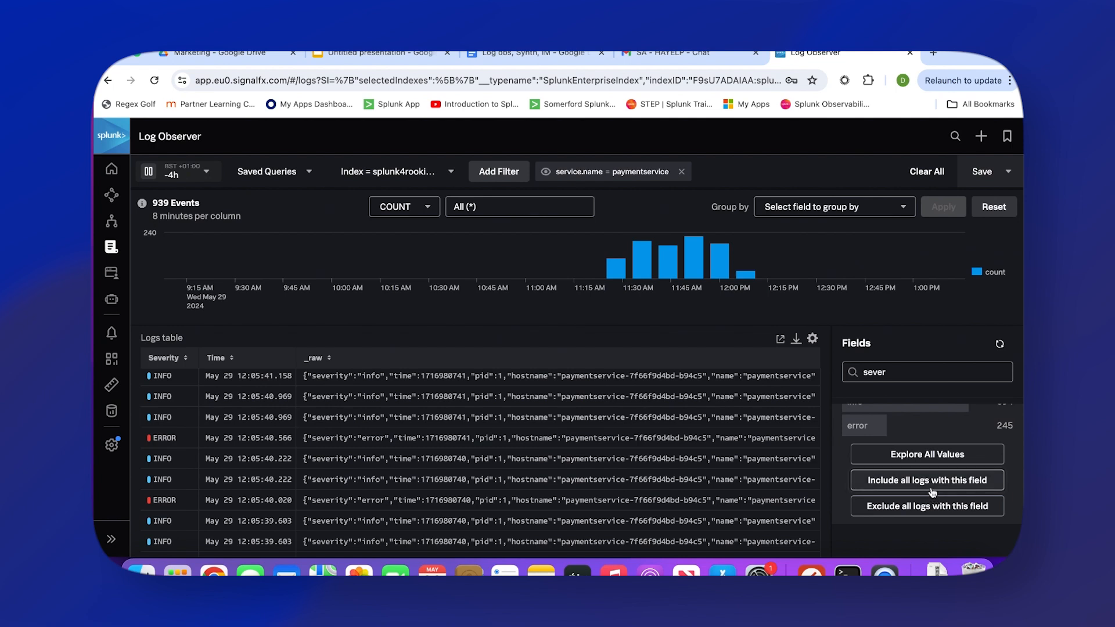
pyautogui.click(906, 486)
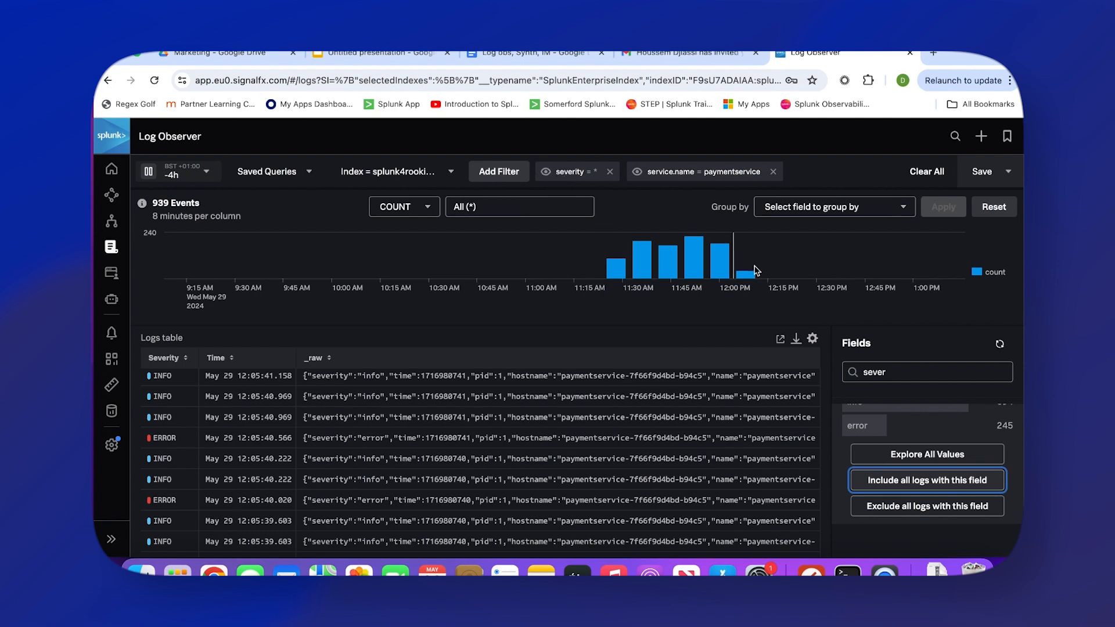
# Step: Find the version field and filter the logs to include all entries that contain it
pyautogui.doubleClick(901, 372)
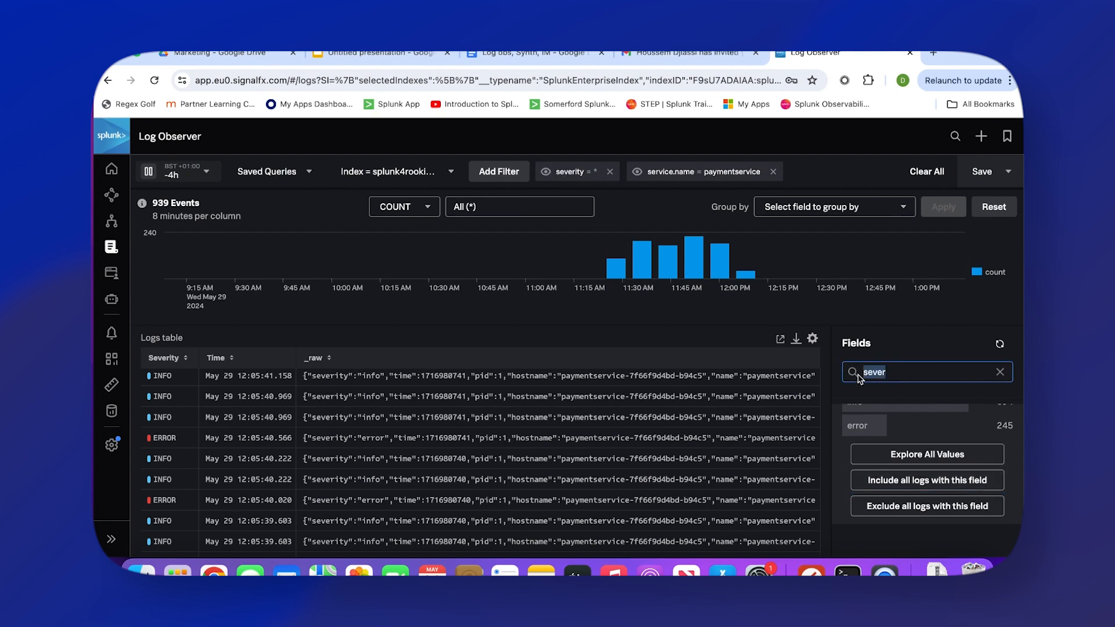
pyautogui.press('BackSpace')
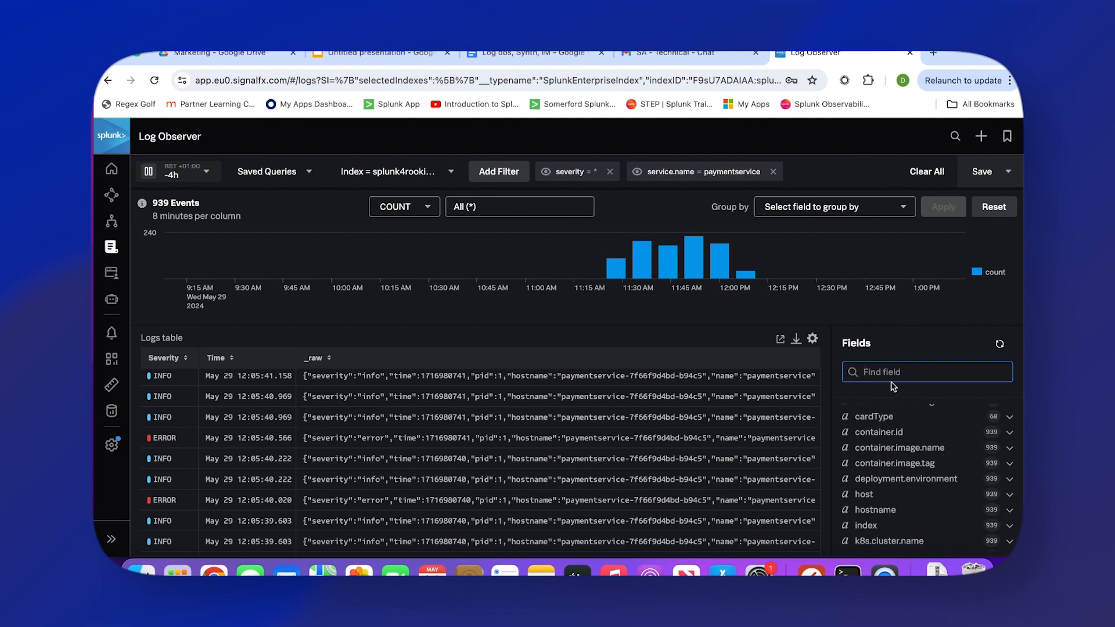
pyautogui.write('ver')
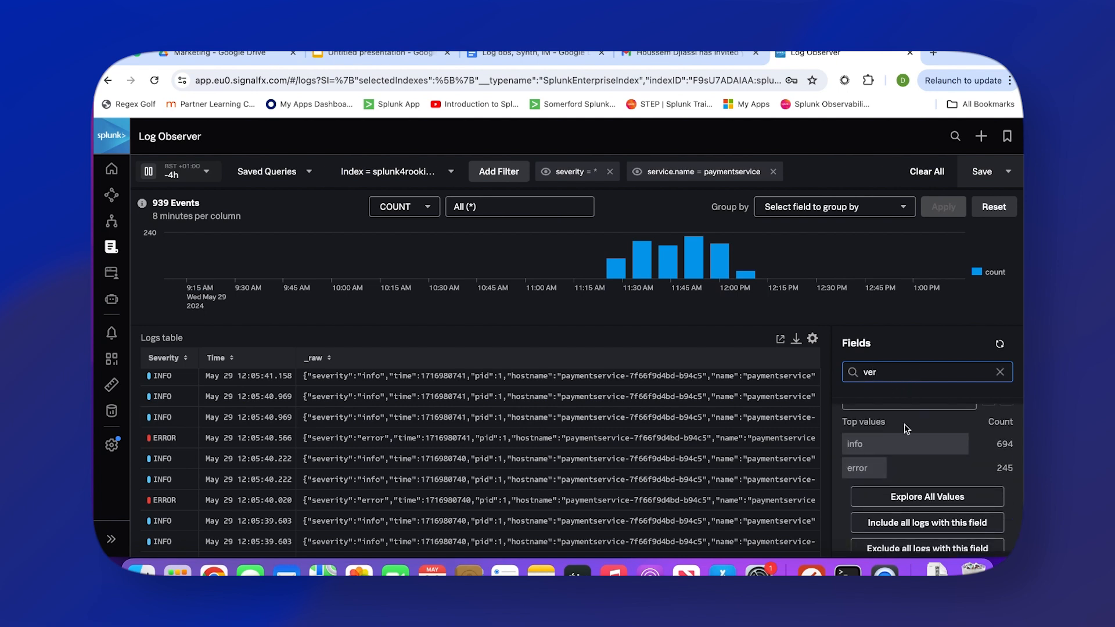
pyautogui.scroll(1, 904, 427)
pyautogui.scroll(1, 920, 461)
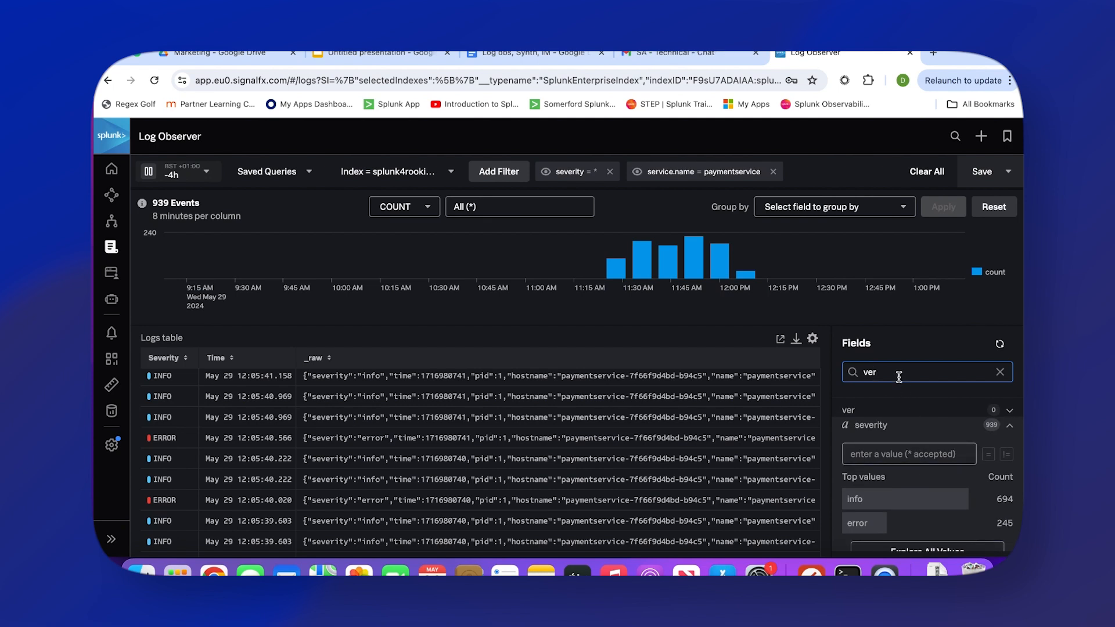
pyautogui.write('s')
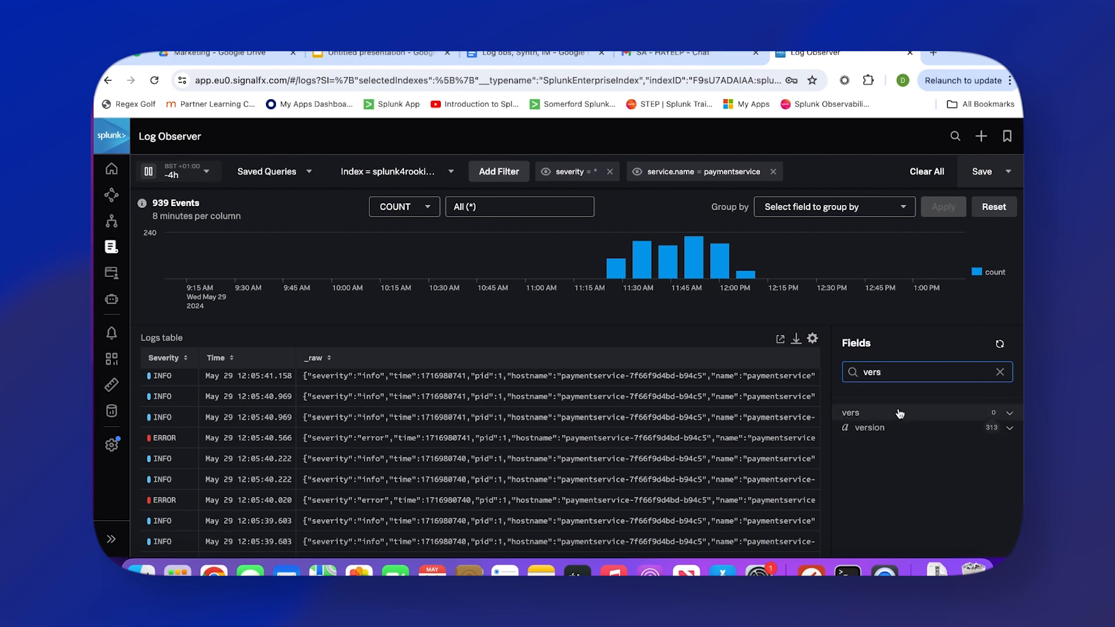
pyautogui.click(889, 428)
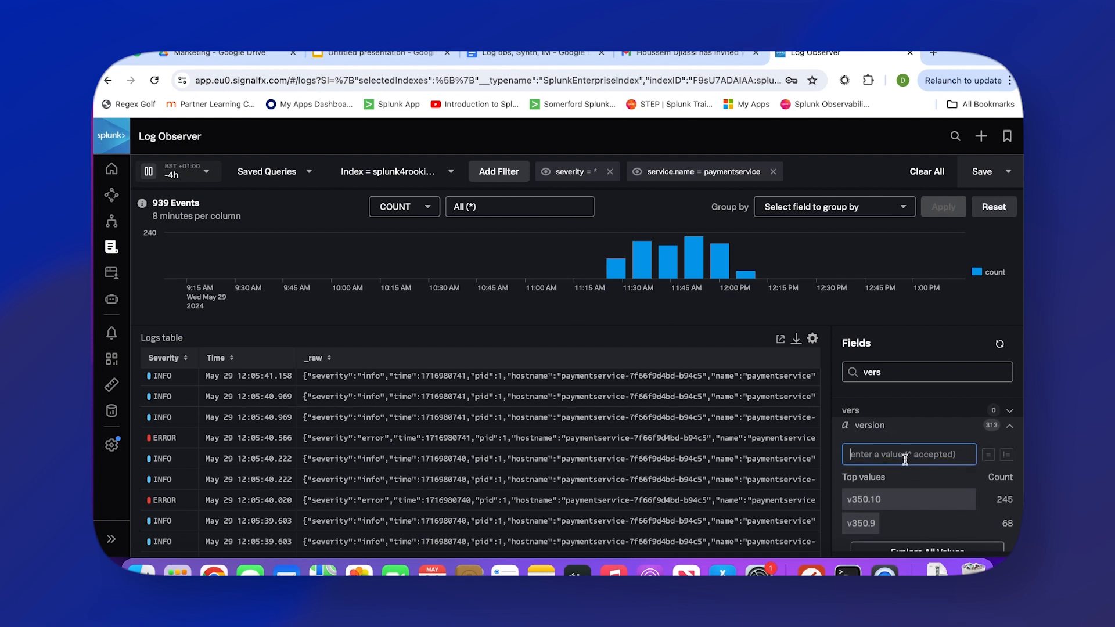
pyautogui.scroll(-2, 906, 477)
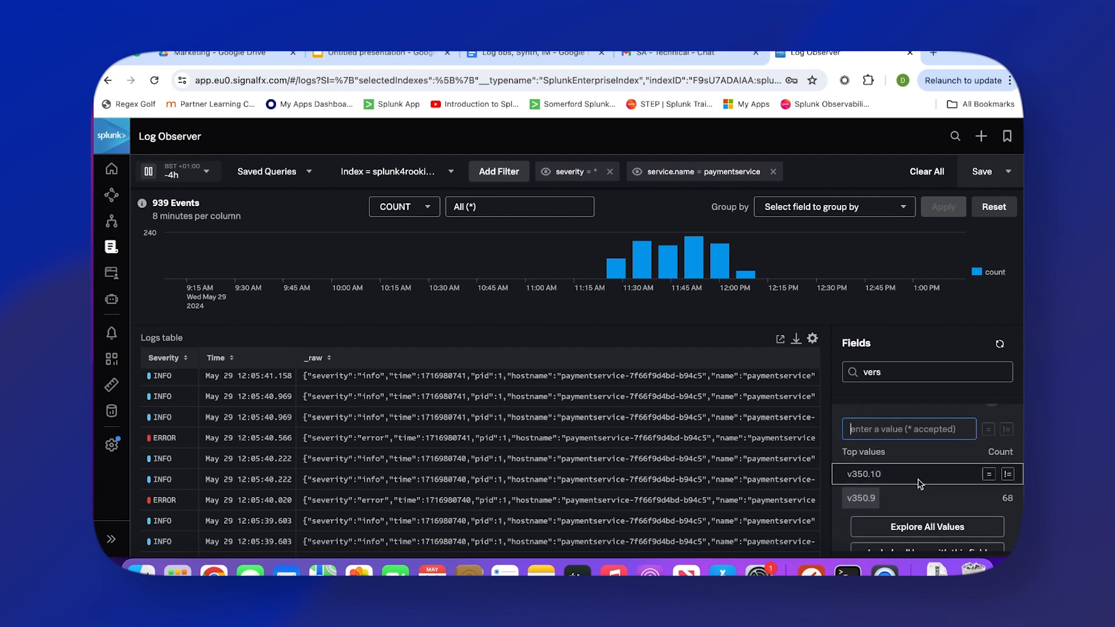
pyautogui.click(922, 536)
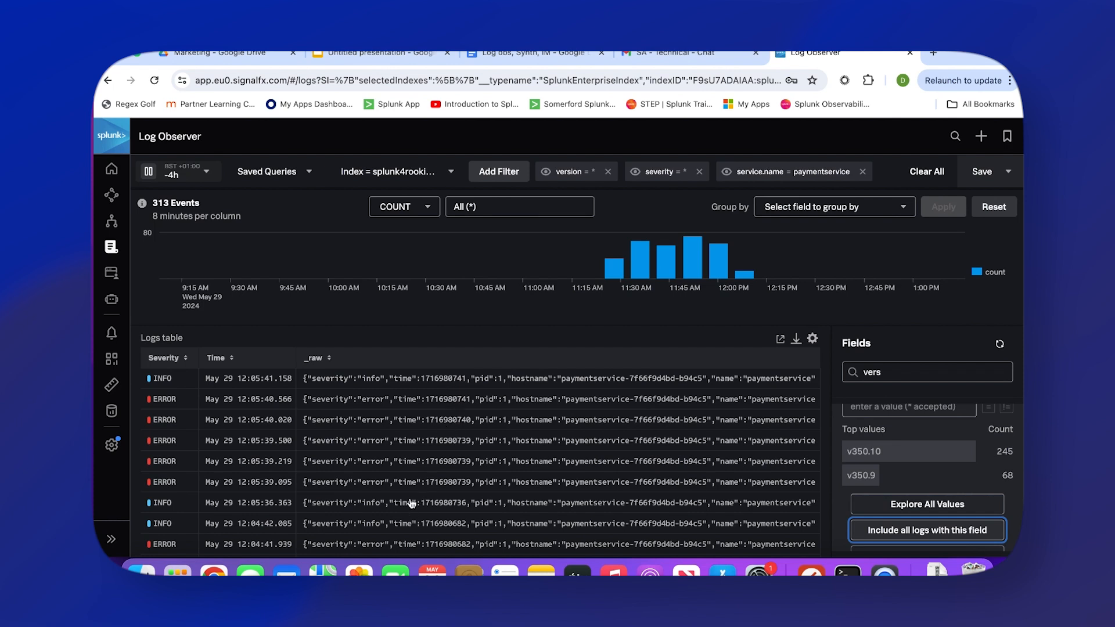
# Step: Examine the details of the first INFO entry in the logs table, including its version and message, and close them
pyautogui.scroll(-5, 424, 482)
pyautogui.scroll(5, 418, 485)
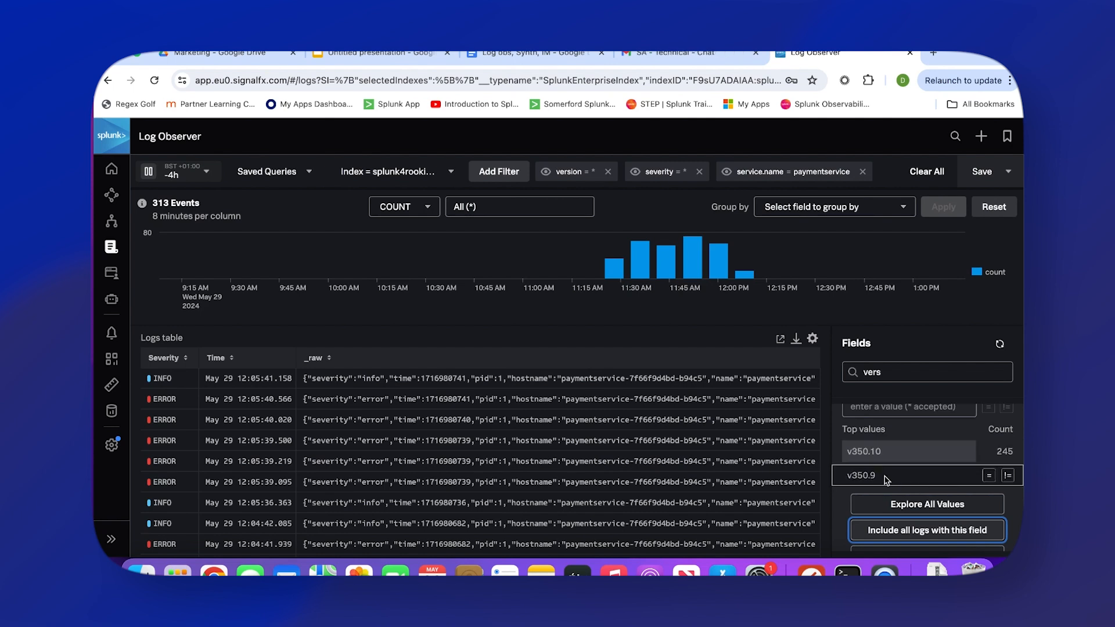
pyautogui.click(390, 383)
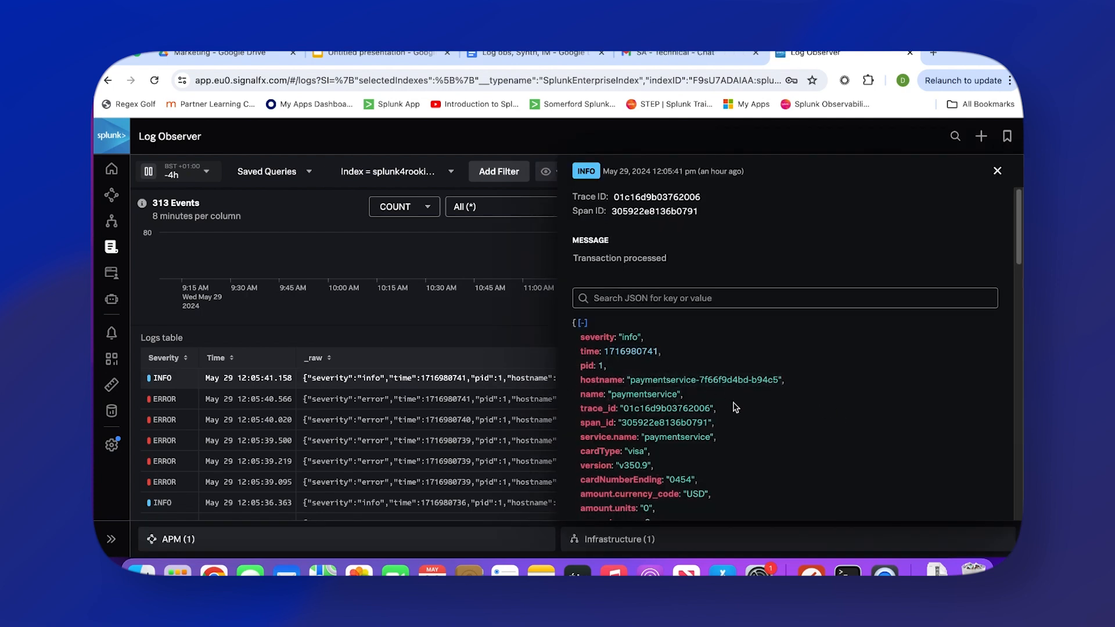
pyautogui.scroll(-5, 799, 431)
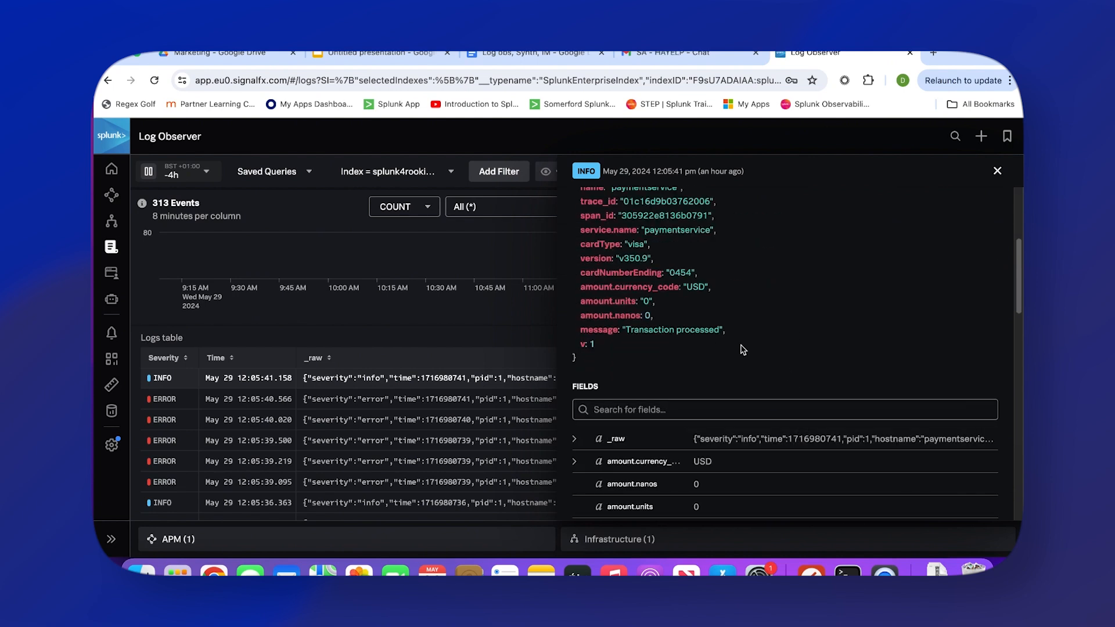
pyautogui.scroll(1, 705, 351)
pyautogui.scroll(1, 705, 372)
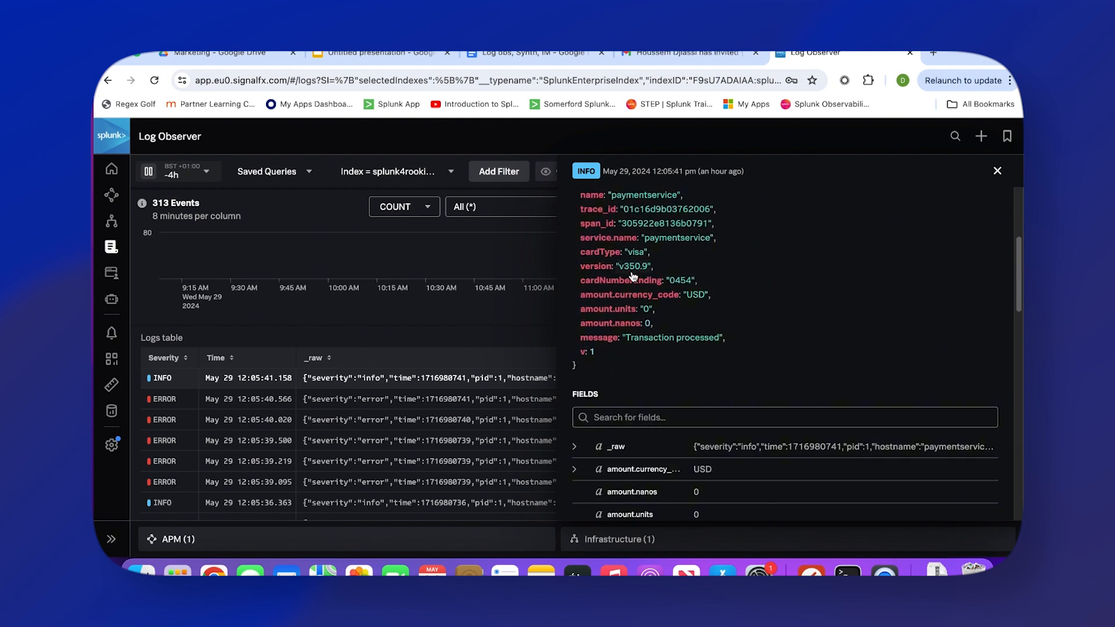
pyautogui.click(998, 171)
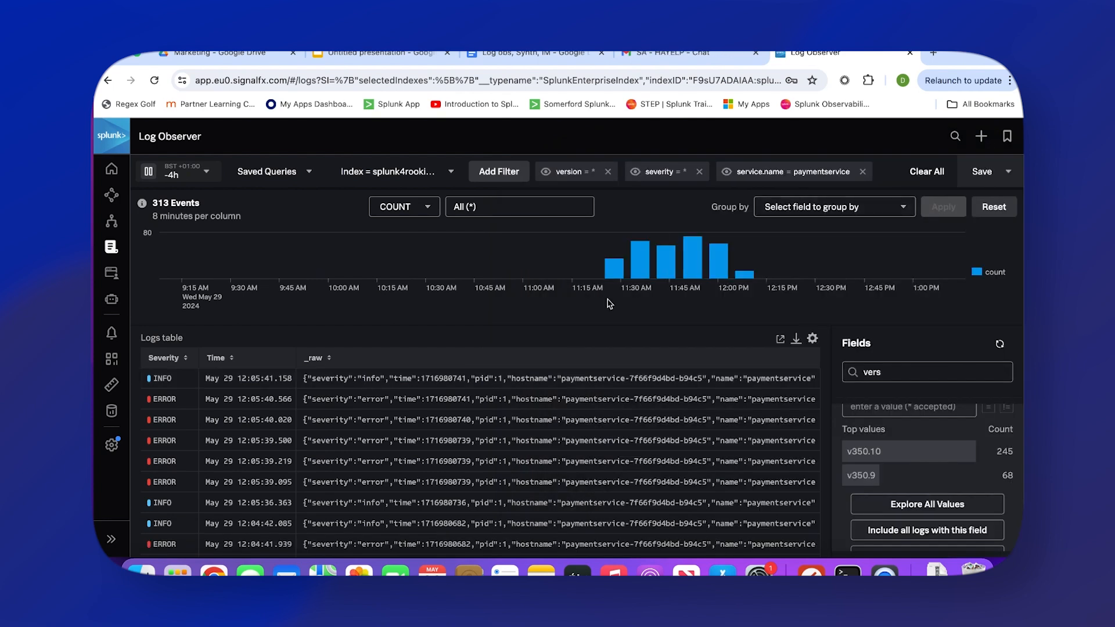
# Step: Examine the version and message of the first ERROR entry in the logs table, and close its details
pyautogui.click(482, 403)
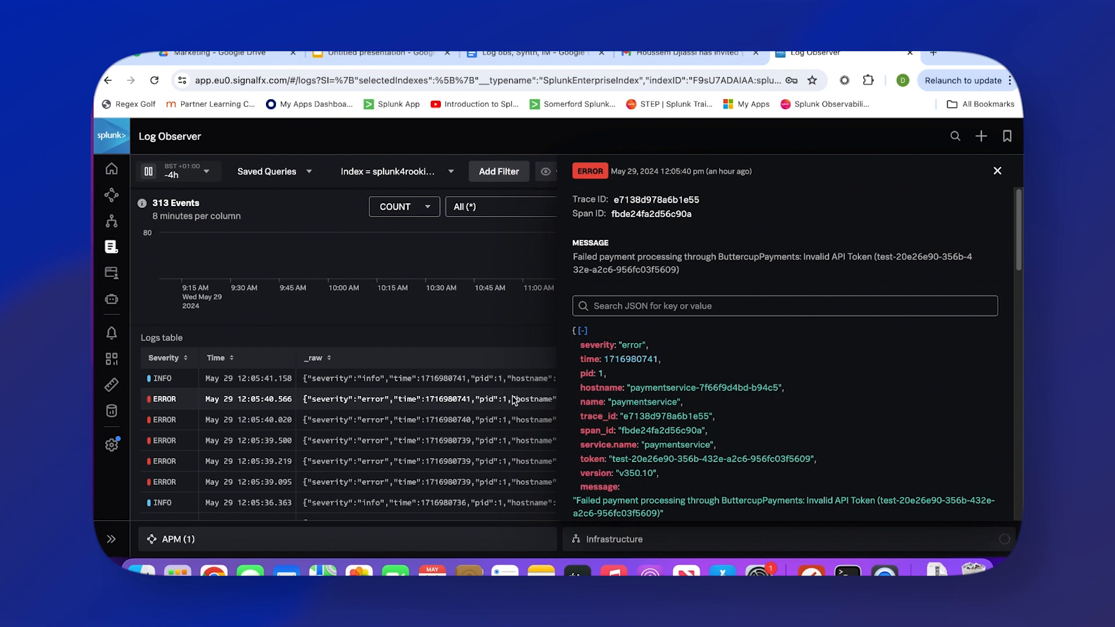
pyautogui.scroll(-1, 878, 390)
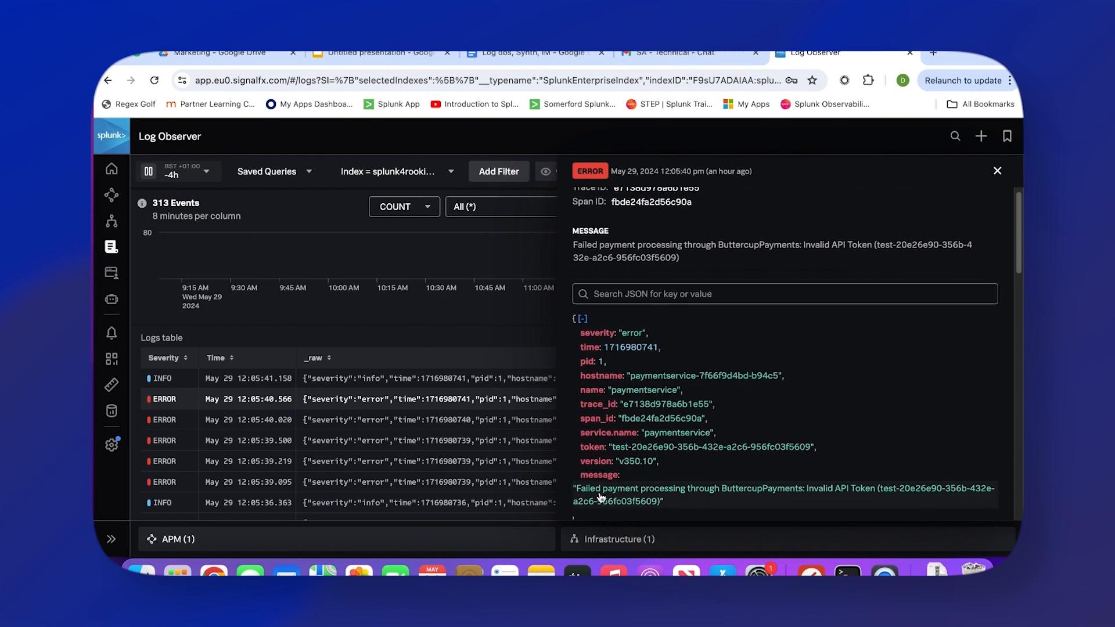
pyautogui.scroll(-1, 655, 498)
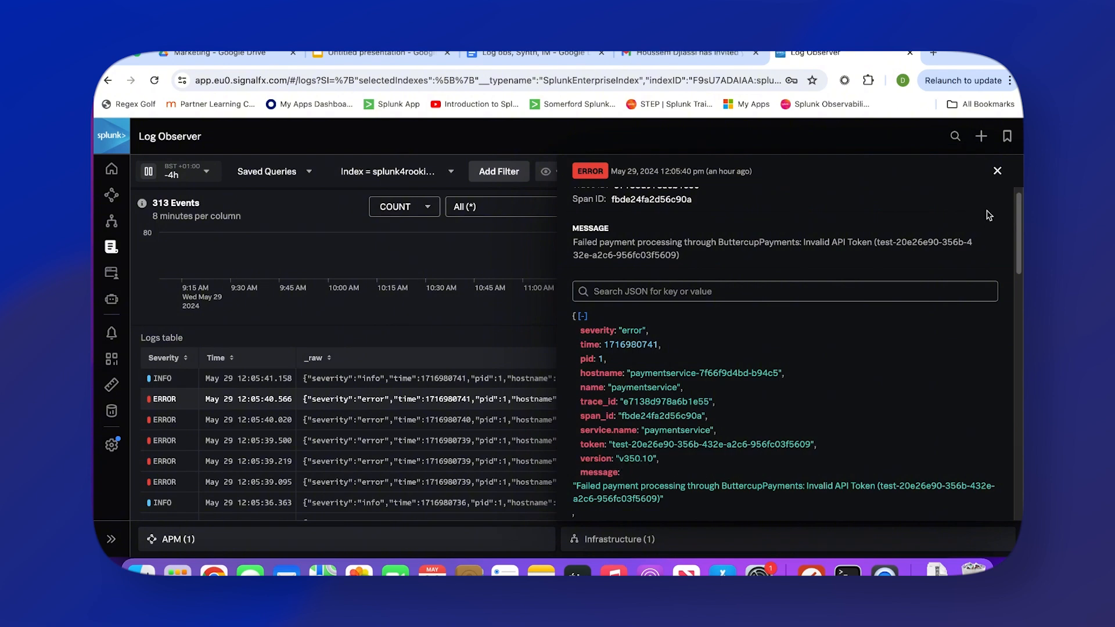
pyautogui.click(997, 173)
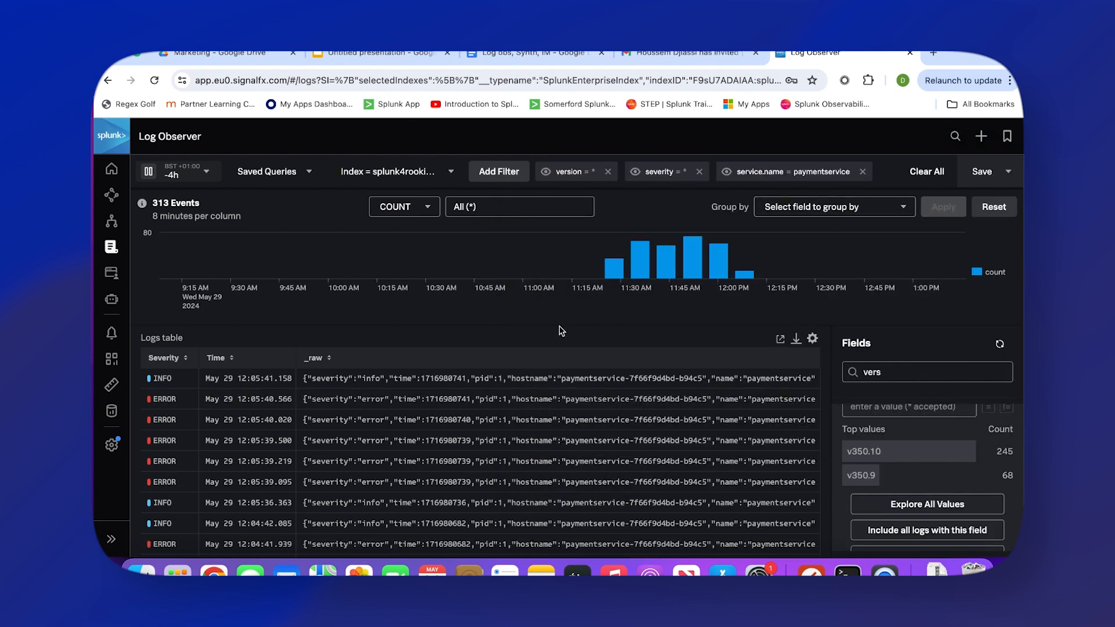
# Step: Select severity as a field to group the event chart by
pyautogui.click(874, 215)
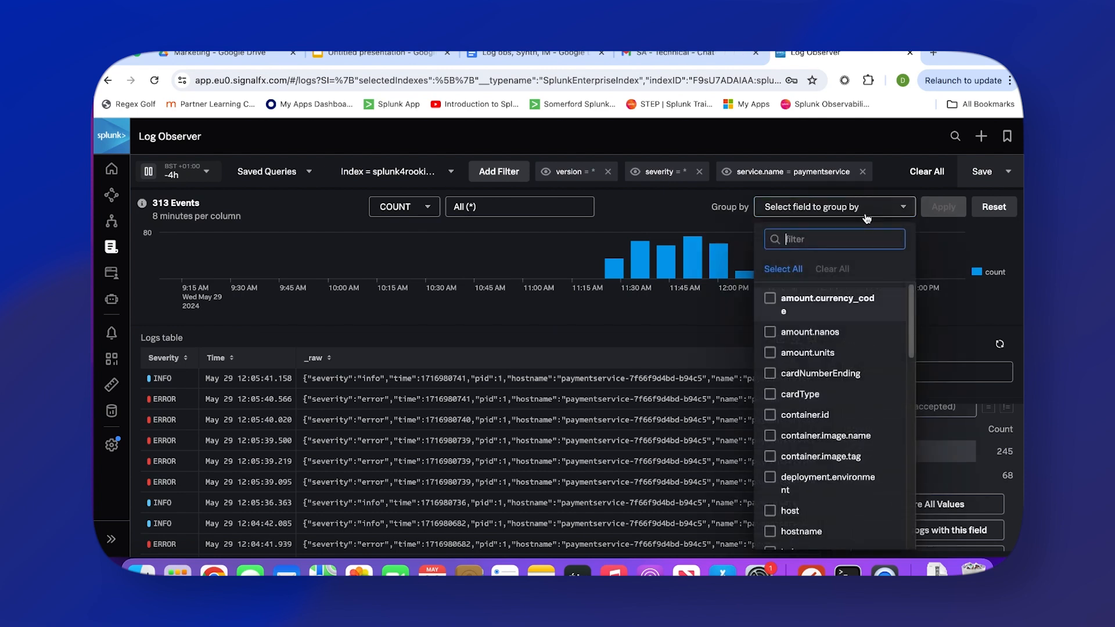
pyautogui.scroll(-1, 798, 372)
pyautogui.scroll(-2, 798, 371)
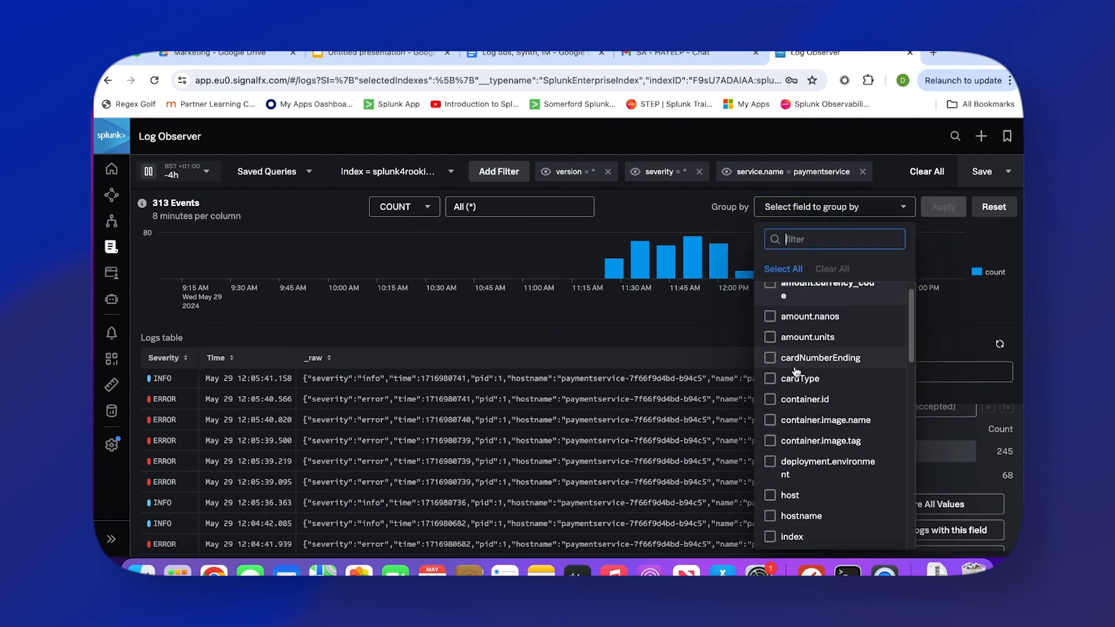
pyautogui.scroll(-2, 800, 376)
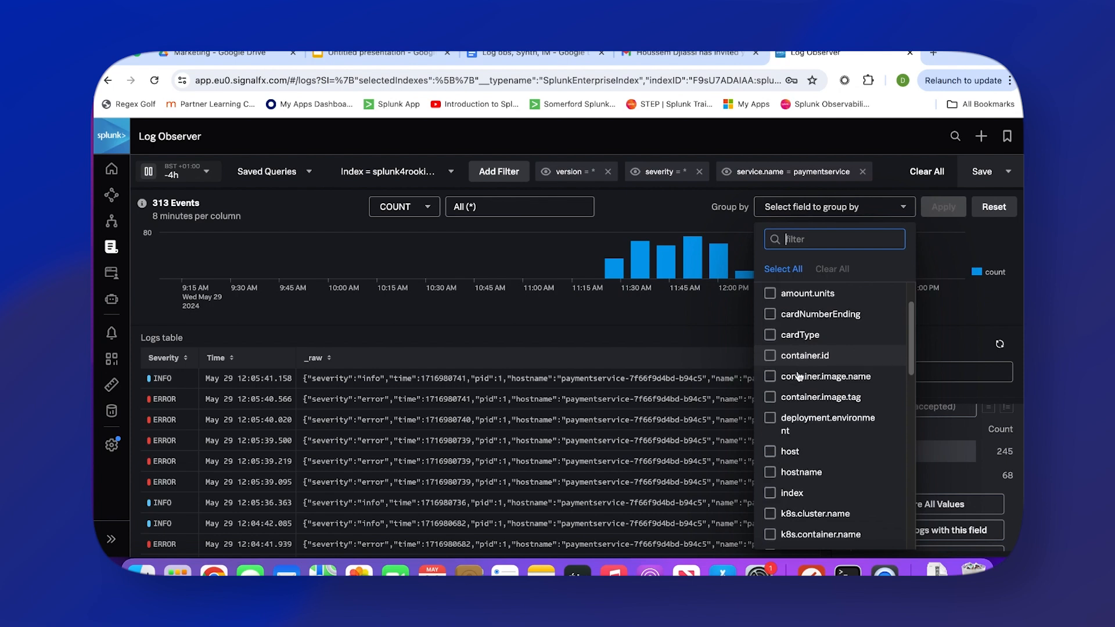
pyautogui.scroll(-1, 805, 384)
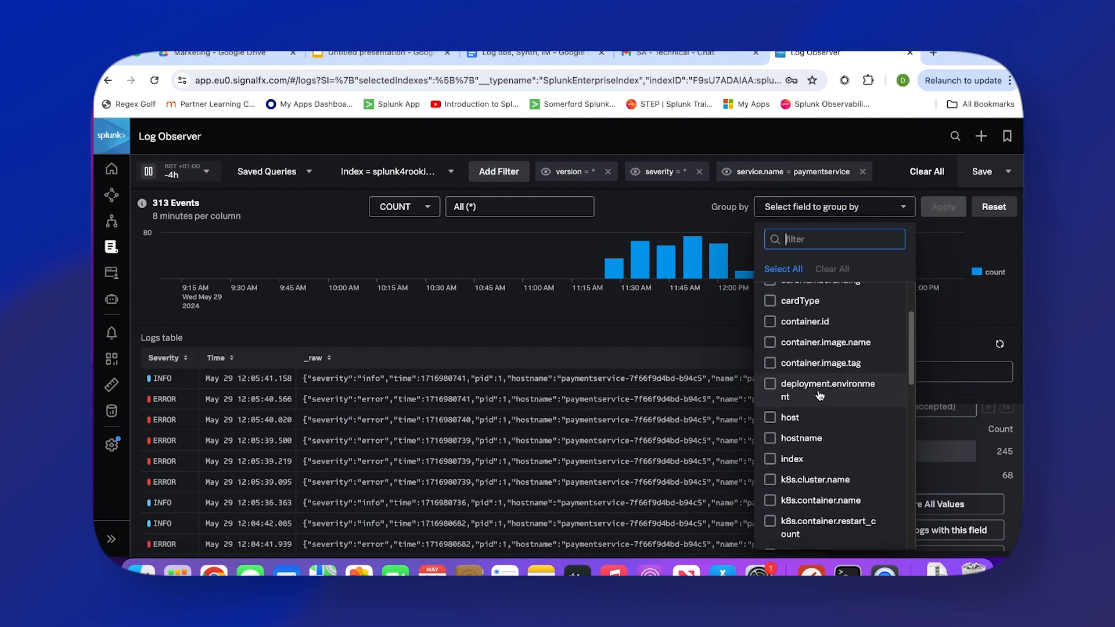
pyautogui.scroll(-1, 830, 418)
pyautogui.scroll(-1, 830, 419)
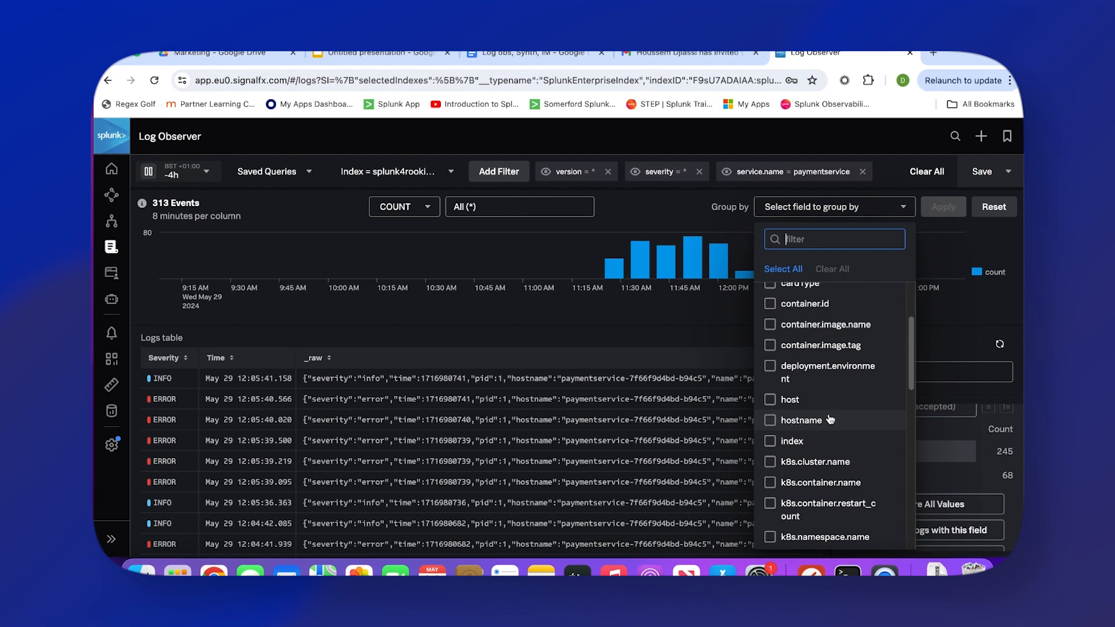
pyautogui.write('server')
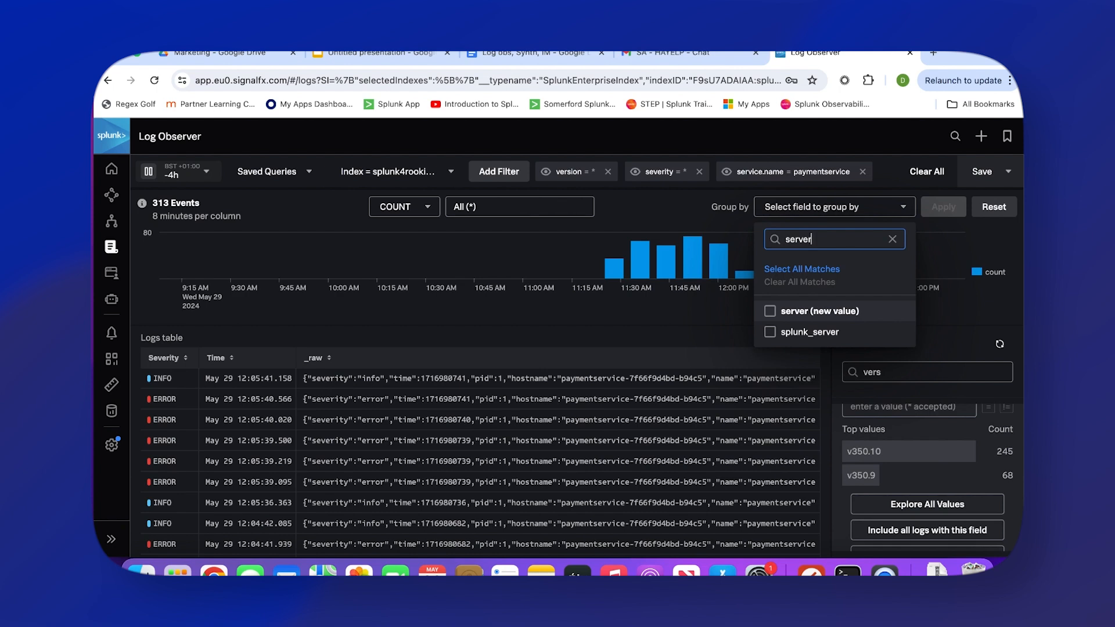
pyautogui.press('BackSpace')
pyautogui.press('BackSpace')
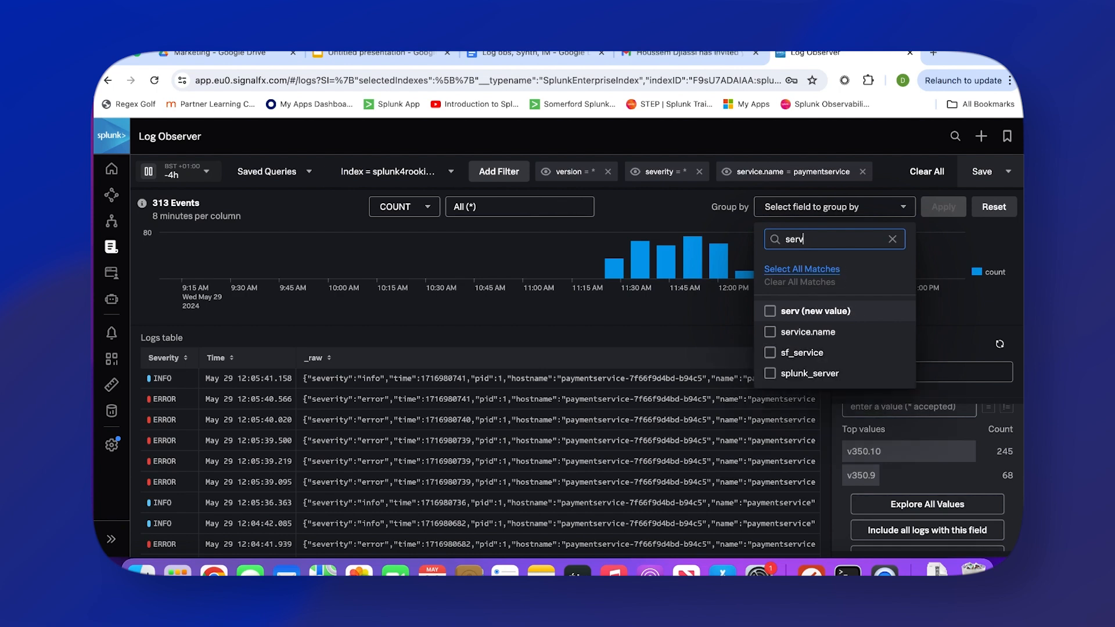
pyautogui.press('BackSpace')
pyautogui.write('e')
pyautogui.press('BackSpace')
pyautogui.press('BackSpace')
pyautogui.write('ver')
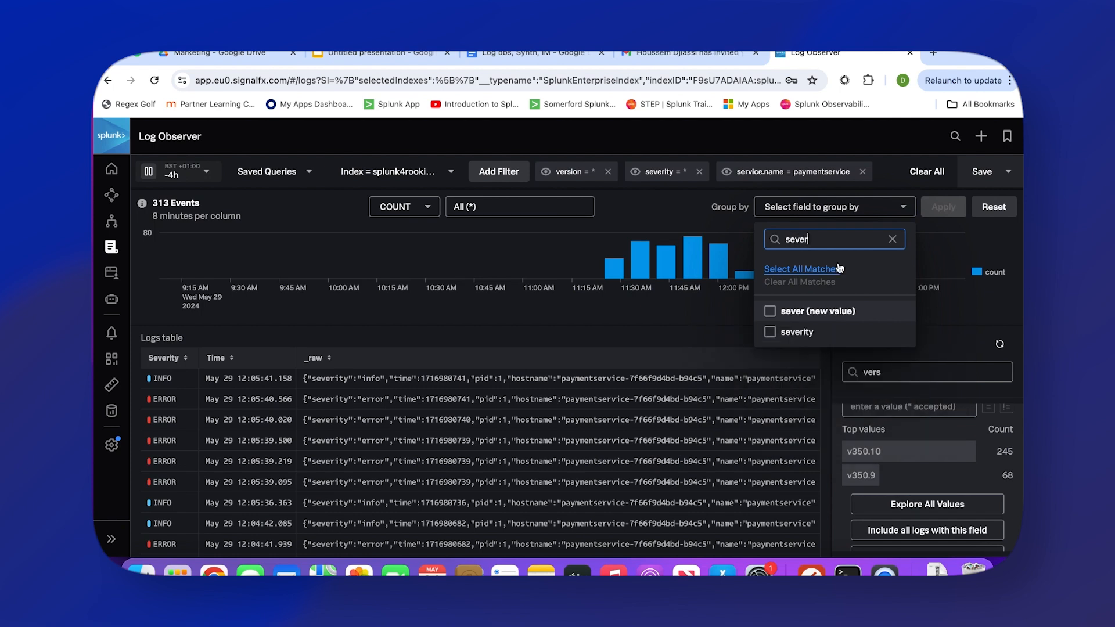
pyautogui.click(771, 332)
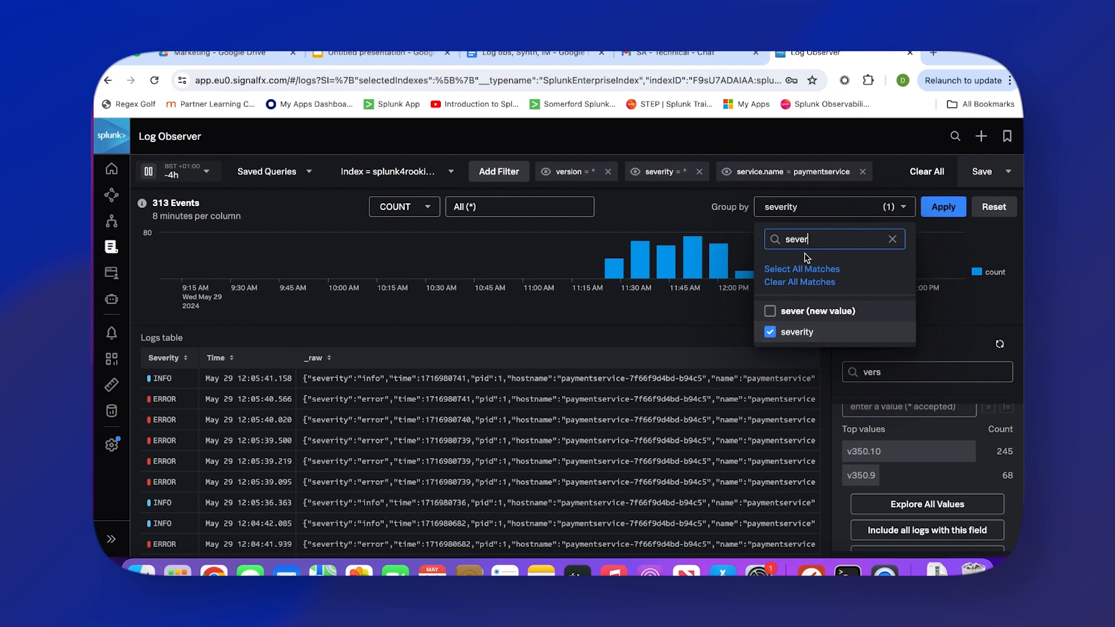
# Step: Add version as a second group-by field and apply the grouping to the event chart
pyautogui.moveTo(838, 240); pyautogui.dragTo(786, 240)
pyautogui.write('ver')
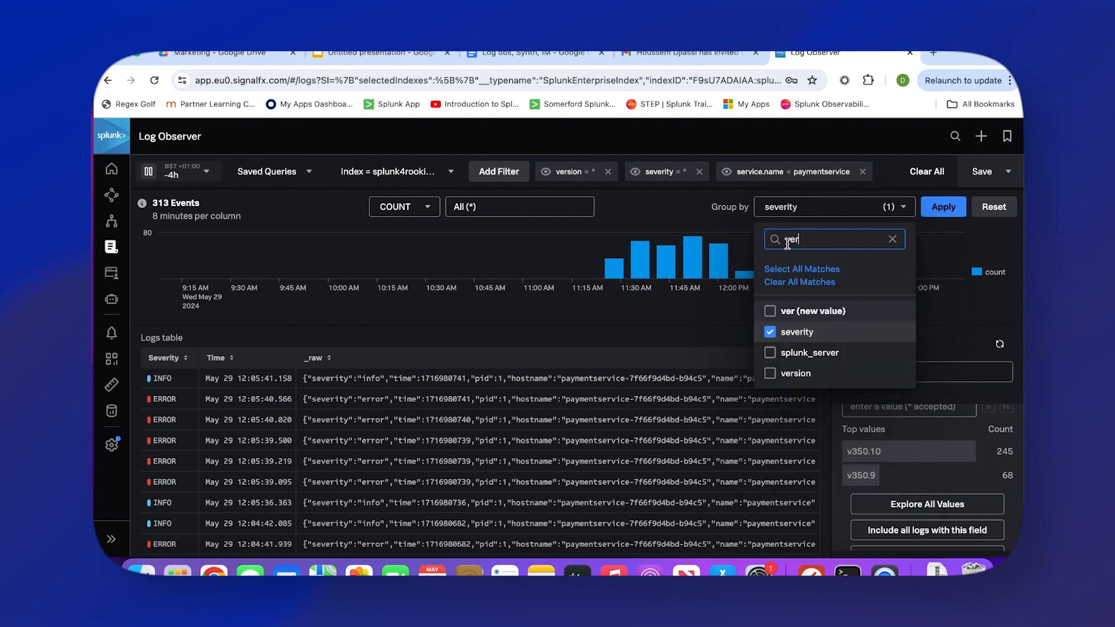
pyautogui.click(771, 373)
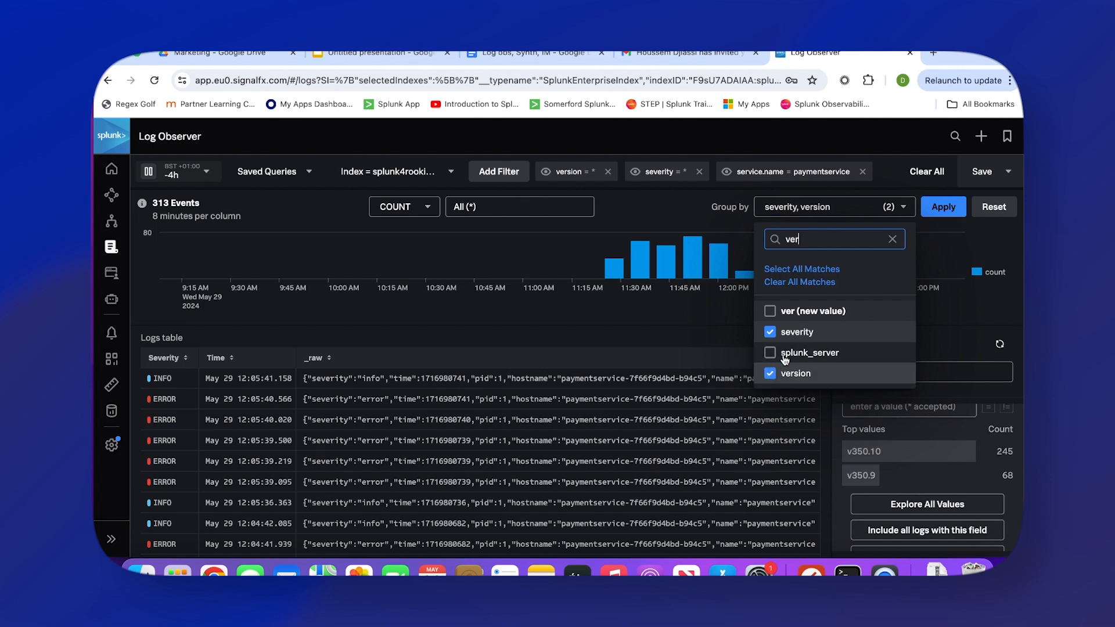
pyautogui.click(932, 213)
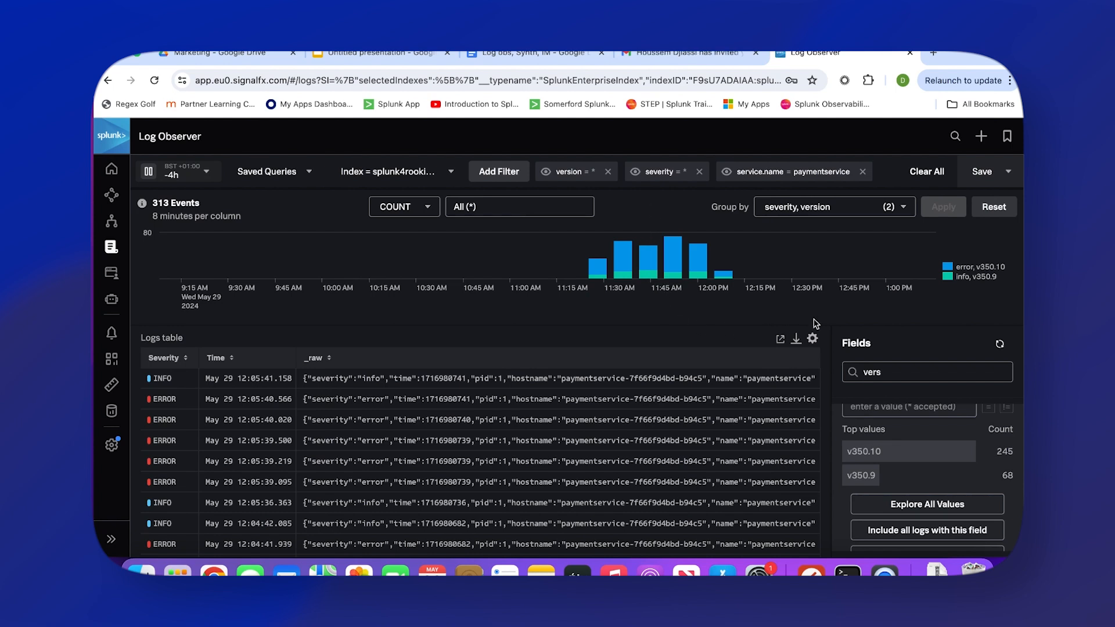
# Step: Add the error, v350.10 series from the event chart's legend to the log filters
pyautogui.click(965, 276)
pyautogui.click(970, 274)
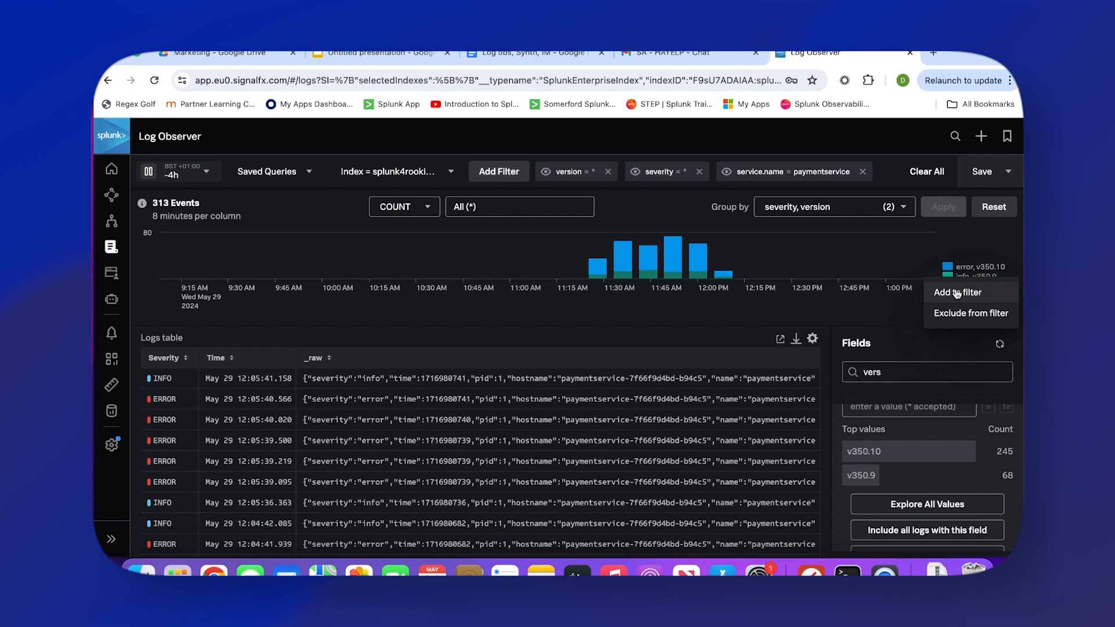
pyautogui.click(958, 292)
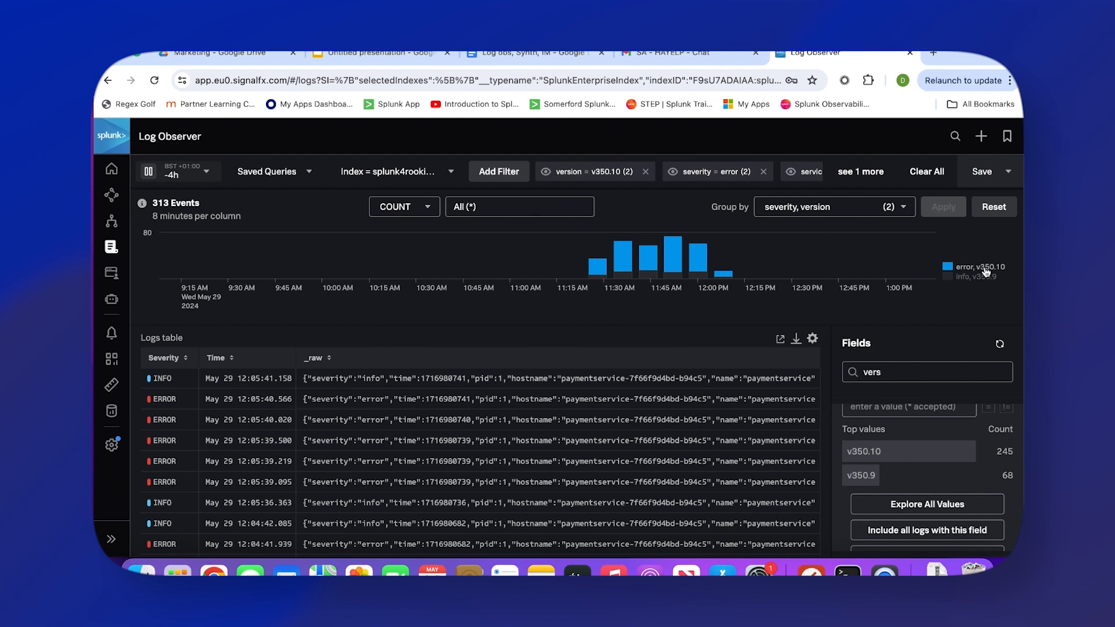
pyautogui.click(972, 270)
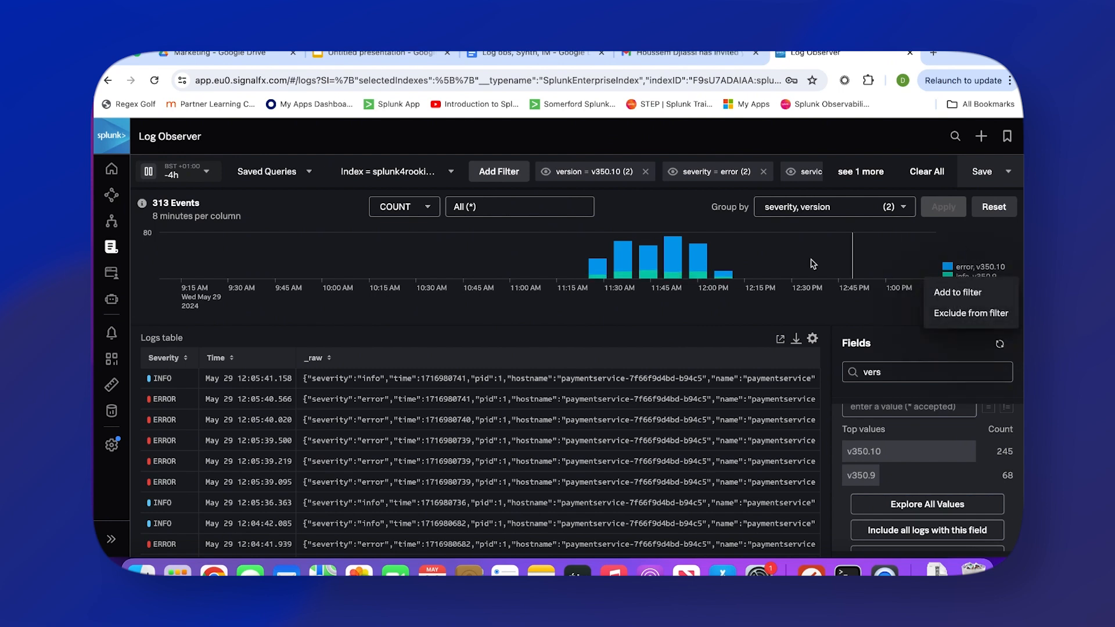
pyautogui.click(835, 319)
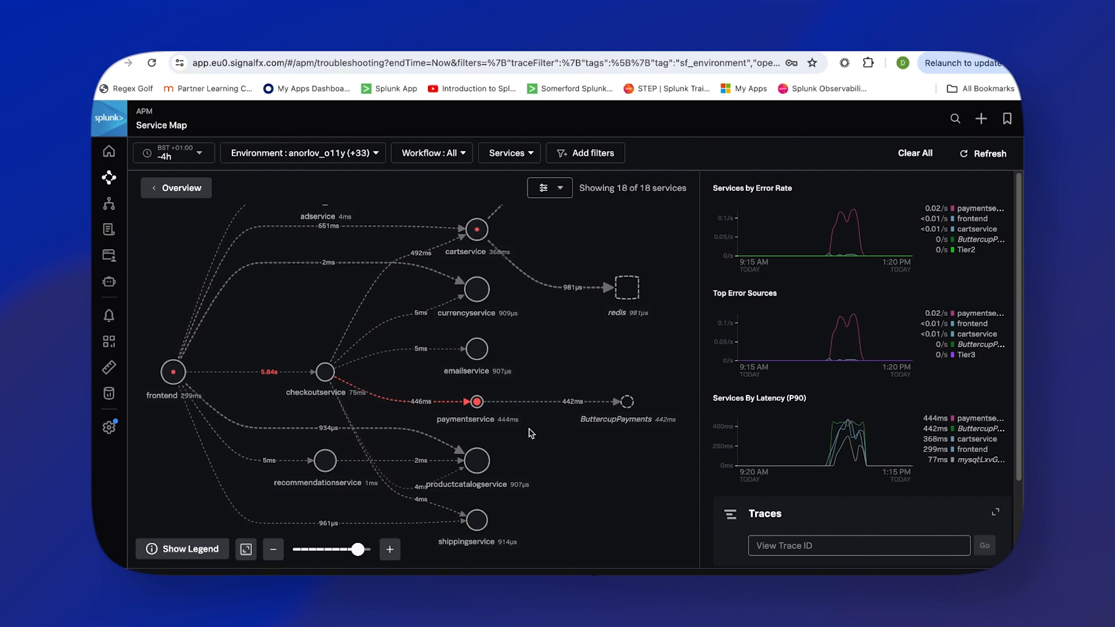
# Step: Select paymentservice in the APM service map and open its related logs from the o11y-workshop-eu0.splunkcloud.com integration
pyautogui.click(477, 402)
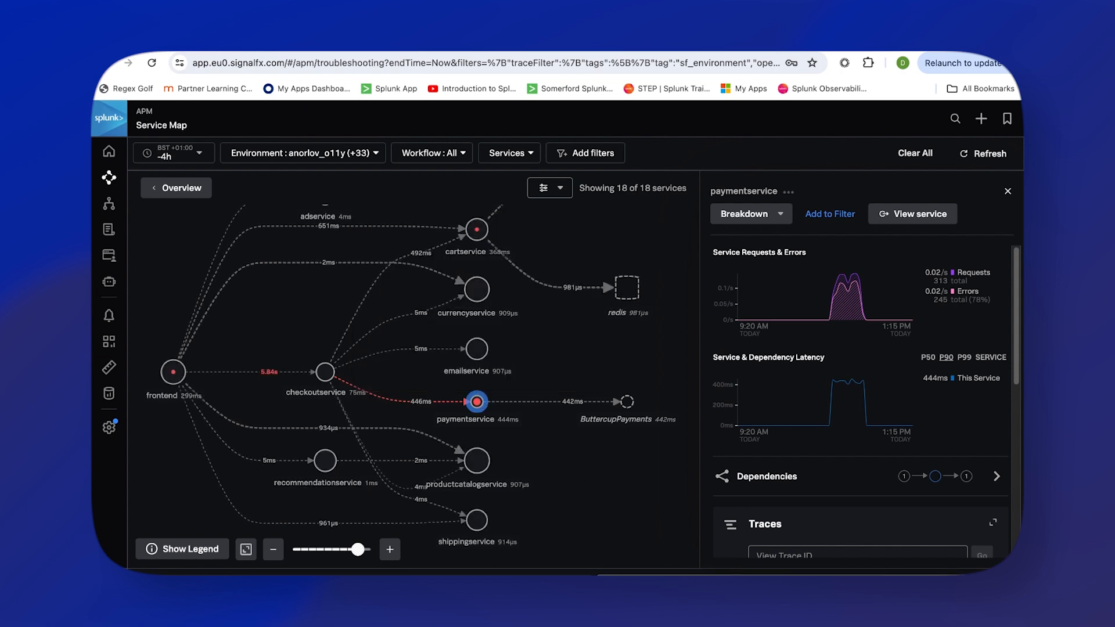
pyautogui.click(805, 574)
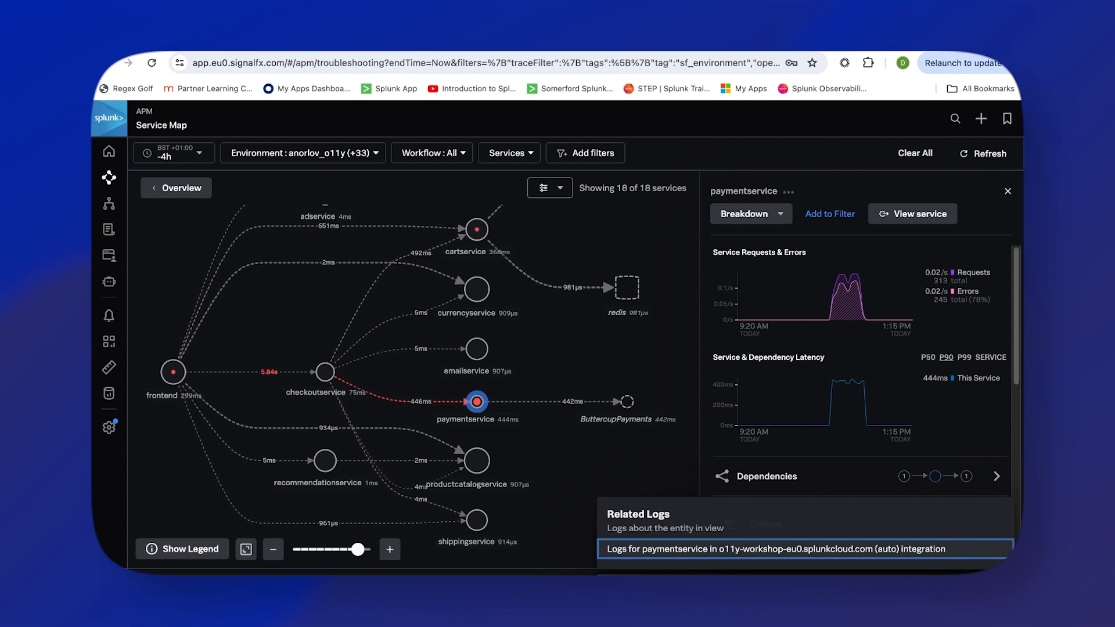
pyautogui.click(644, 550)
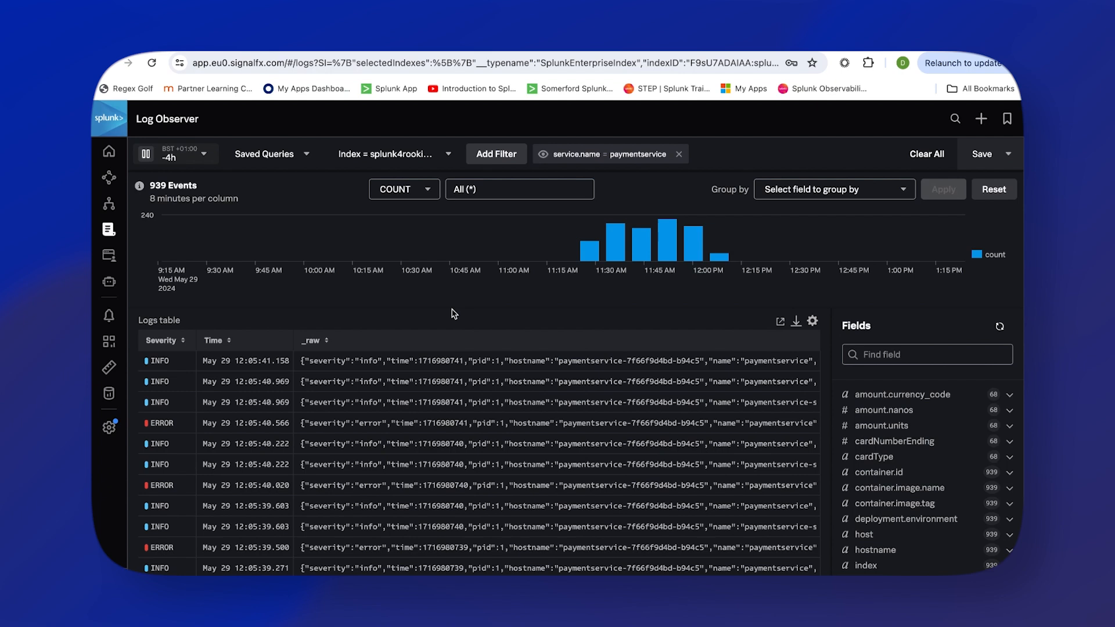
# Step: Examine the version and message of the first INFO and first ERROR entries in the logs table, and close the details
pyautogui.moveTo(625, 254)
pyautogui.click(436, 363)
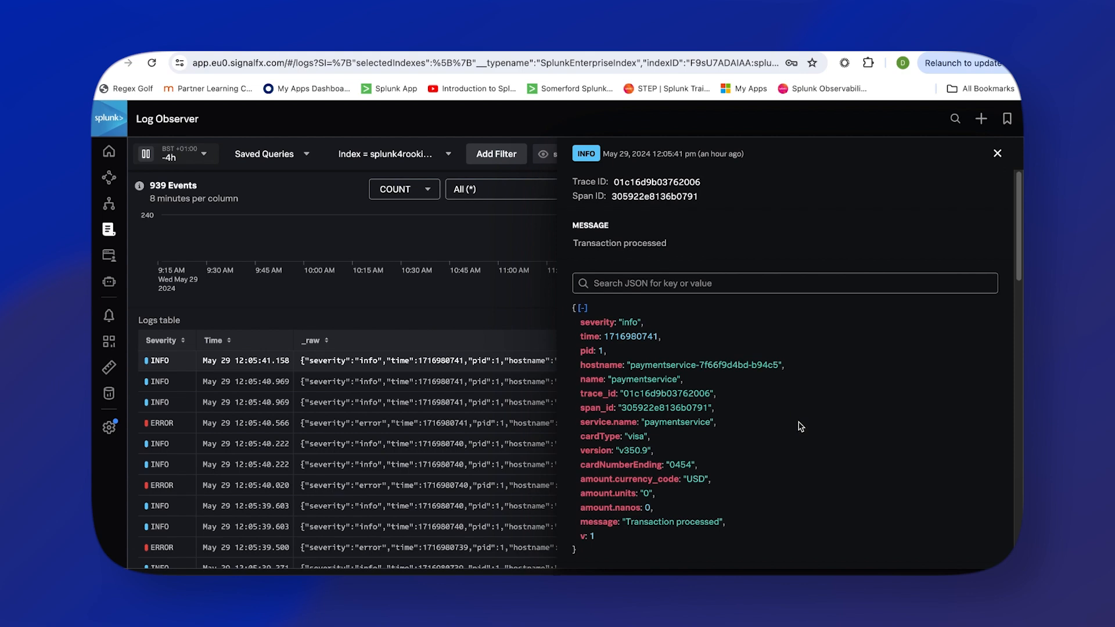
pyautogui.scroll(-3, 795, 419)
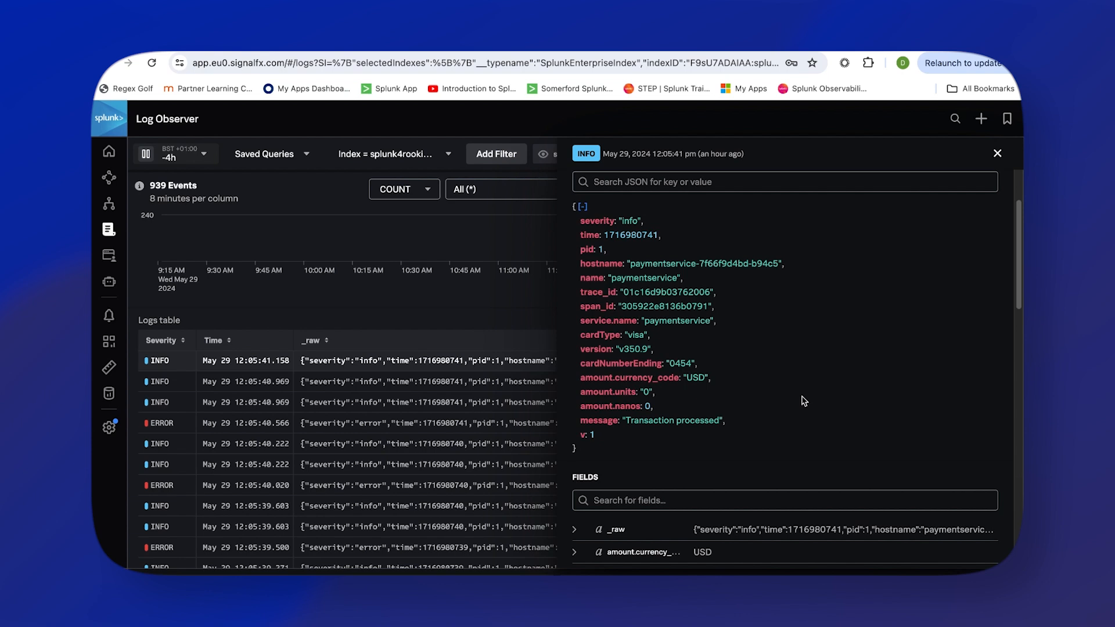
pyautogui.click(370, 425)
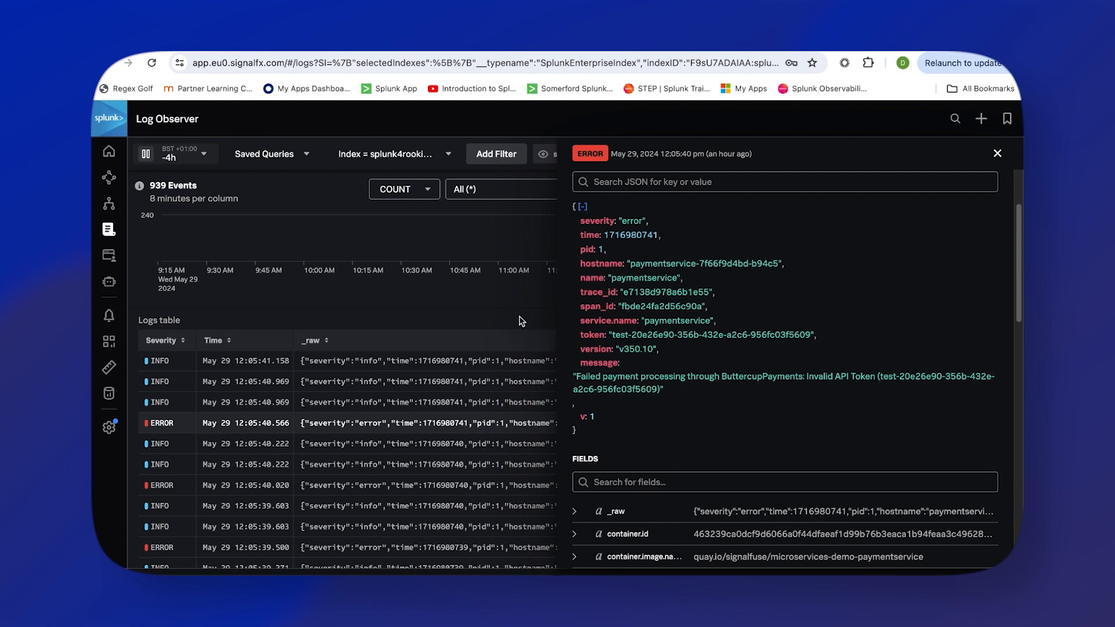
pyautogui.click(997, 153)
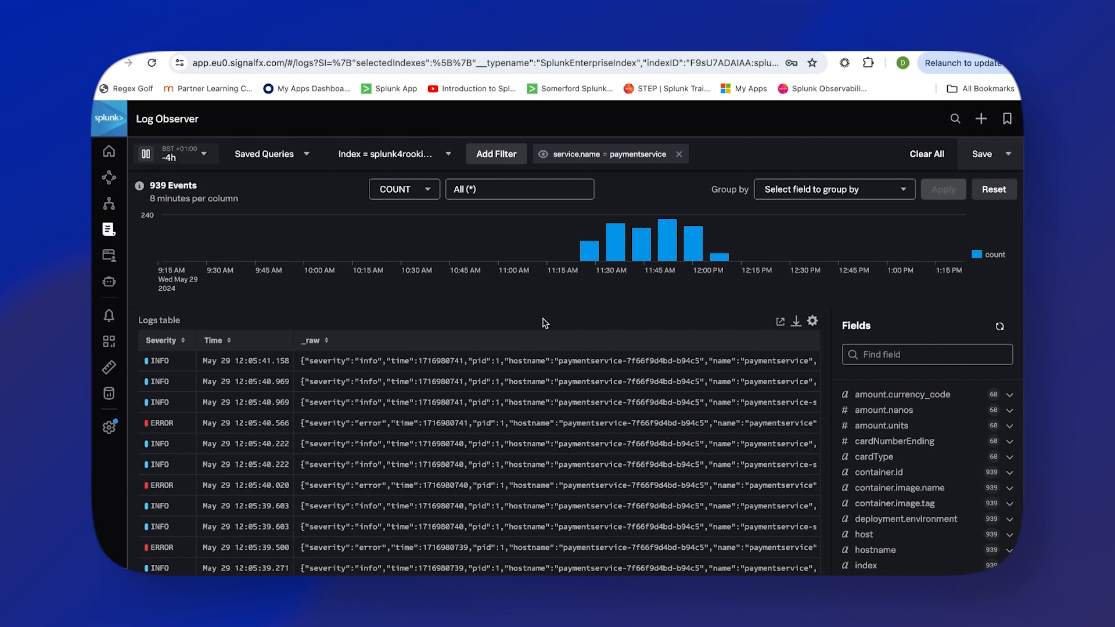
# Step: Find the version field and filter to include all logs that contain it
pyautogui.click(894, 353)
pyautogui.write('ver')
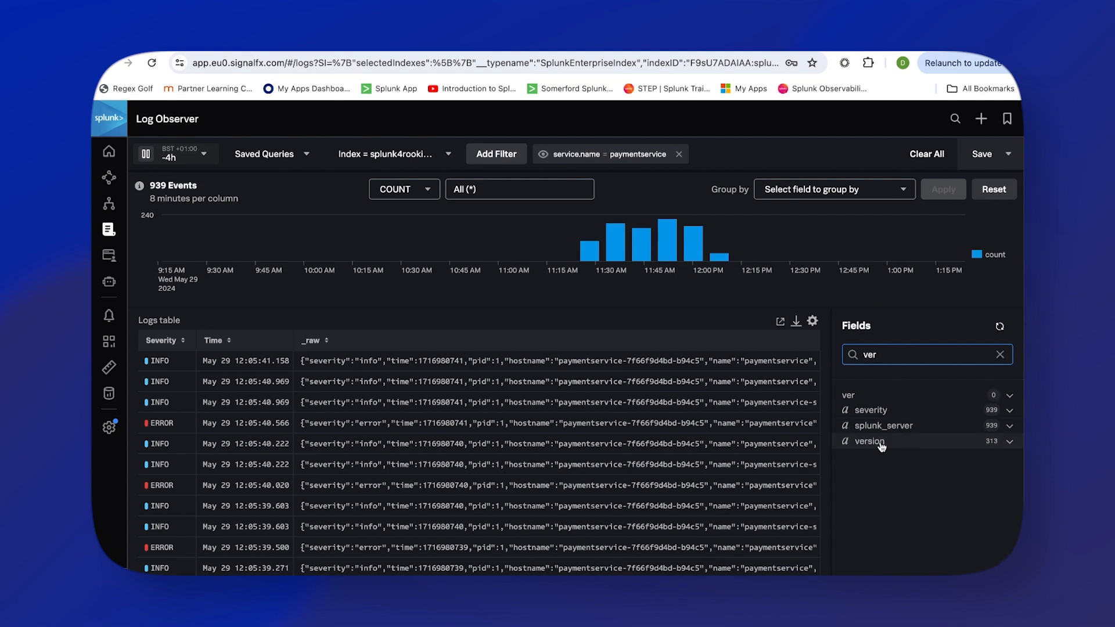
pyautogui.click(899, 441)
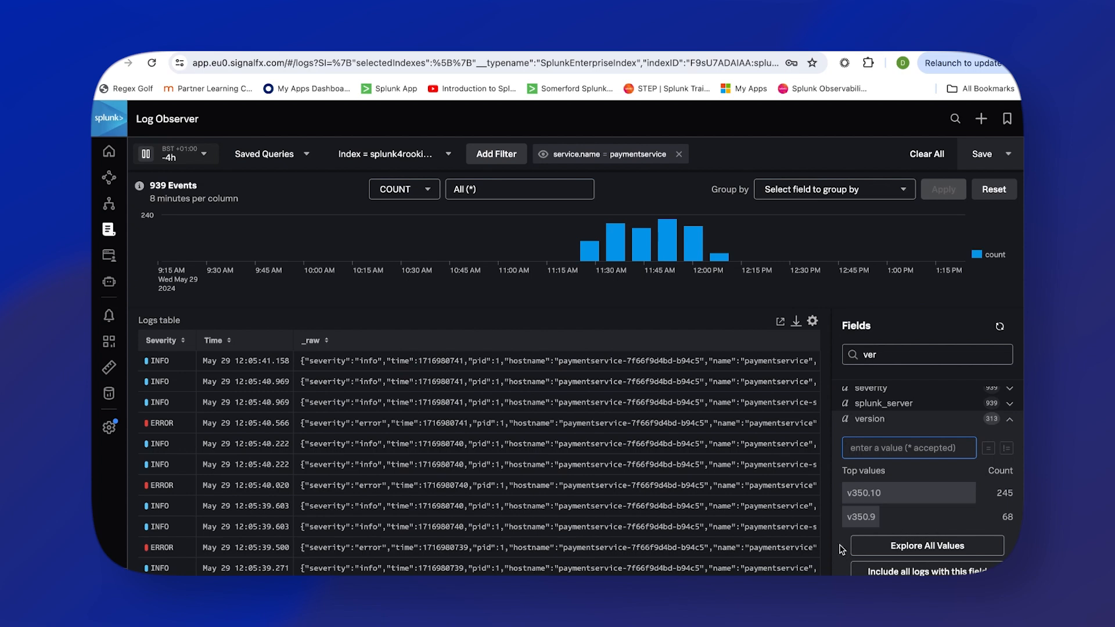
pyautogui.scroll(-1, 845, 545)
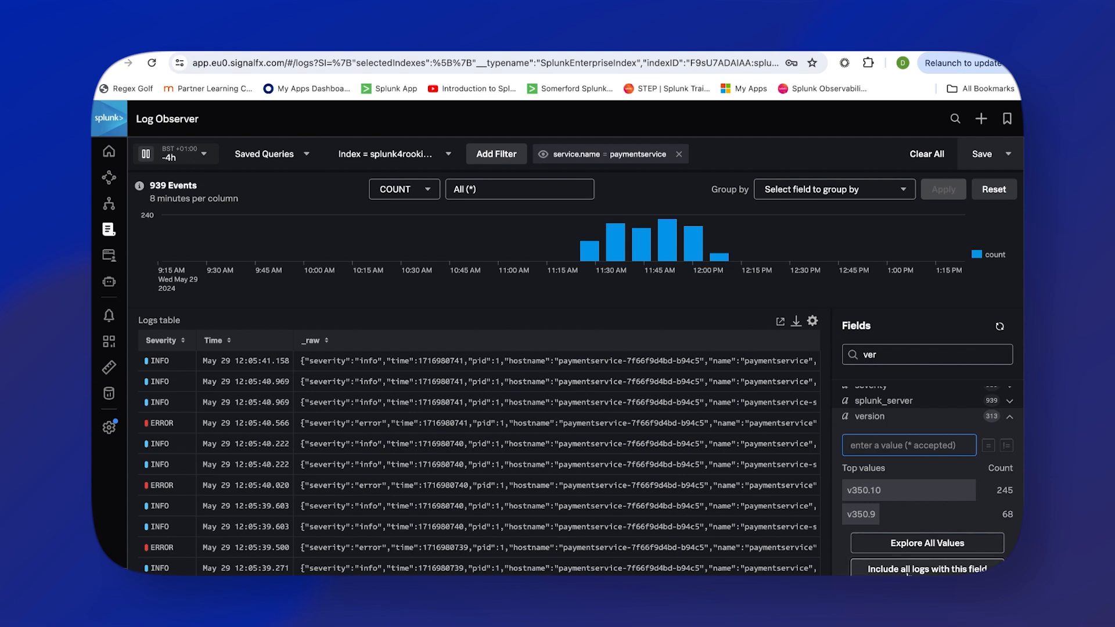
pyautogui.click(909, 571)
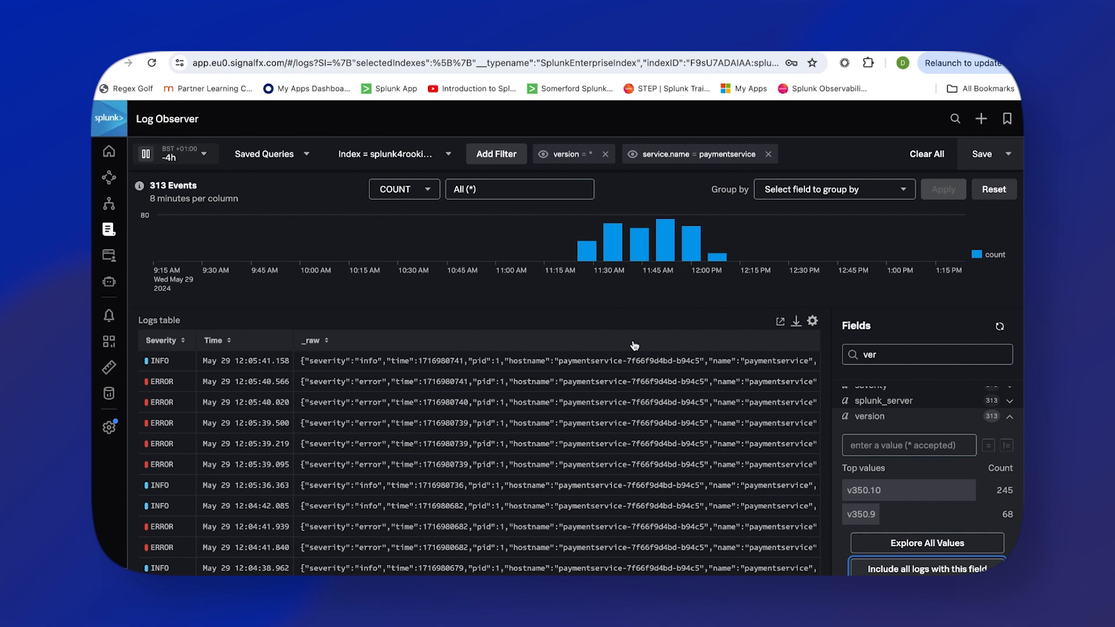
# Step: Find the severity field, include all logs that contain it, and clear the field search
pyautogui.doubleClick(868, 354)
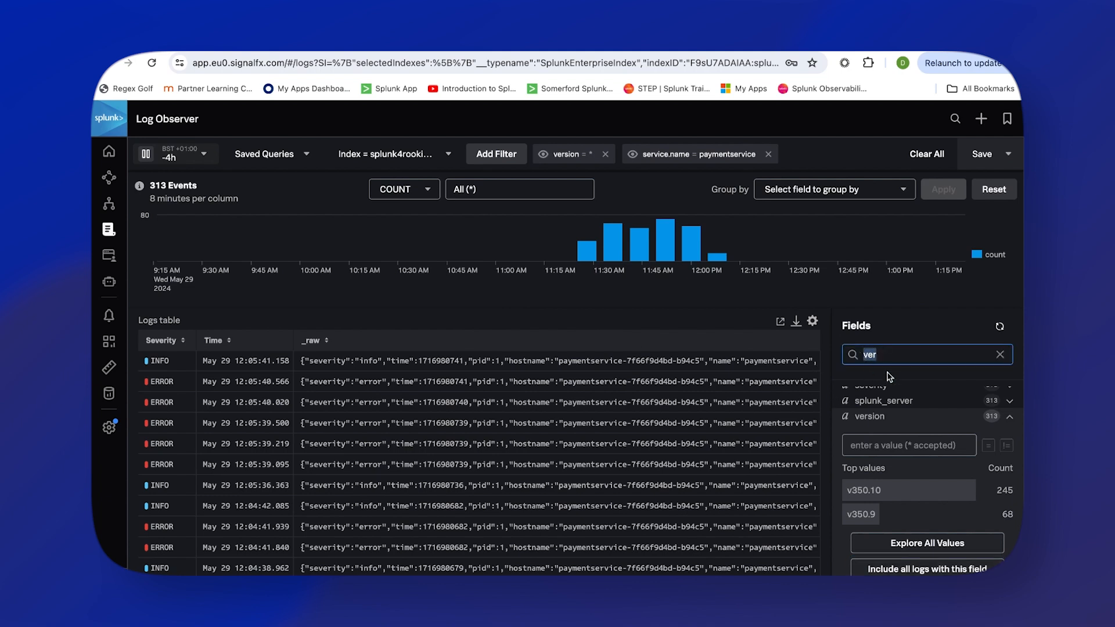
pyautogui.write('sev')
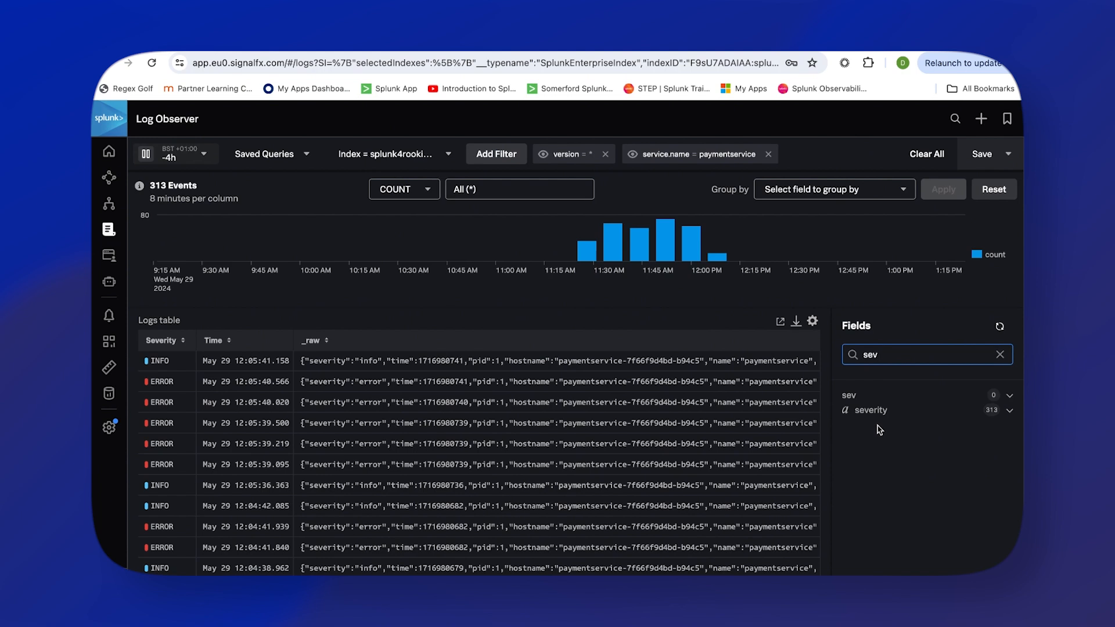
pyautogui.click(878, 419)
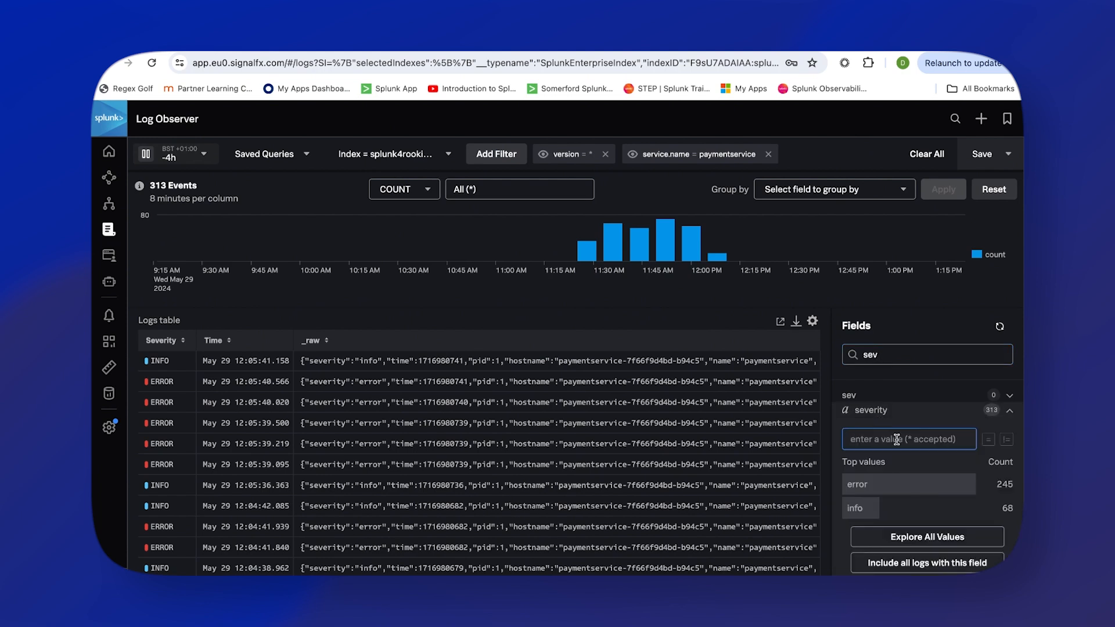
pyautogui.click(927, 565)
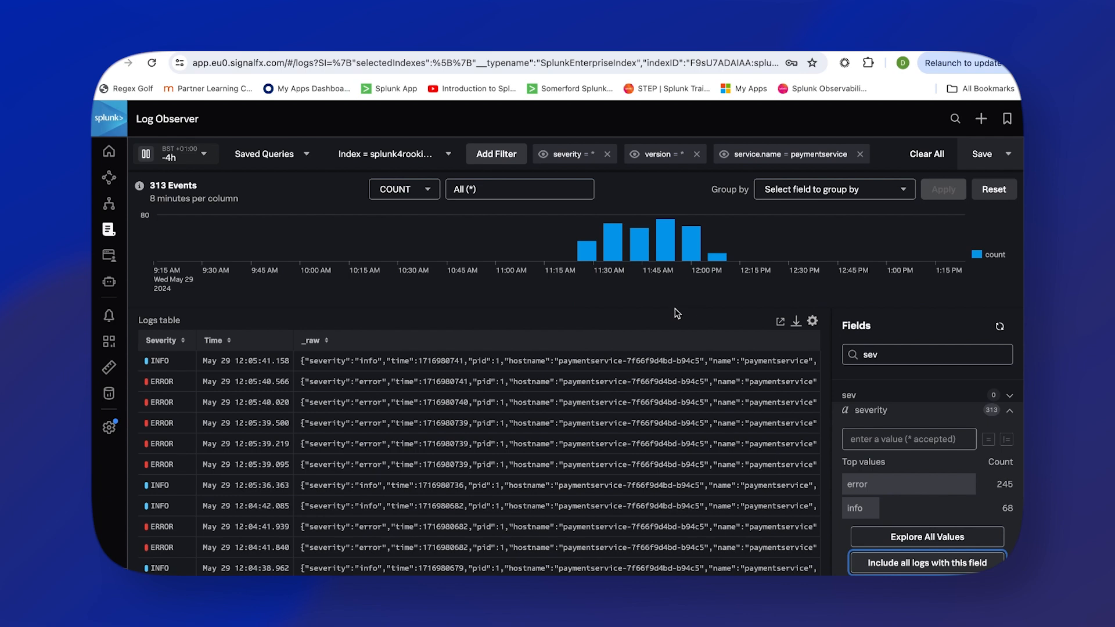
pyautogui.doubleClick(919, 353)
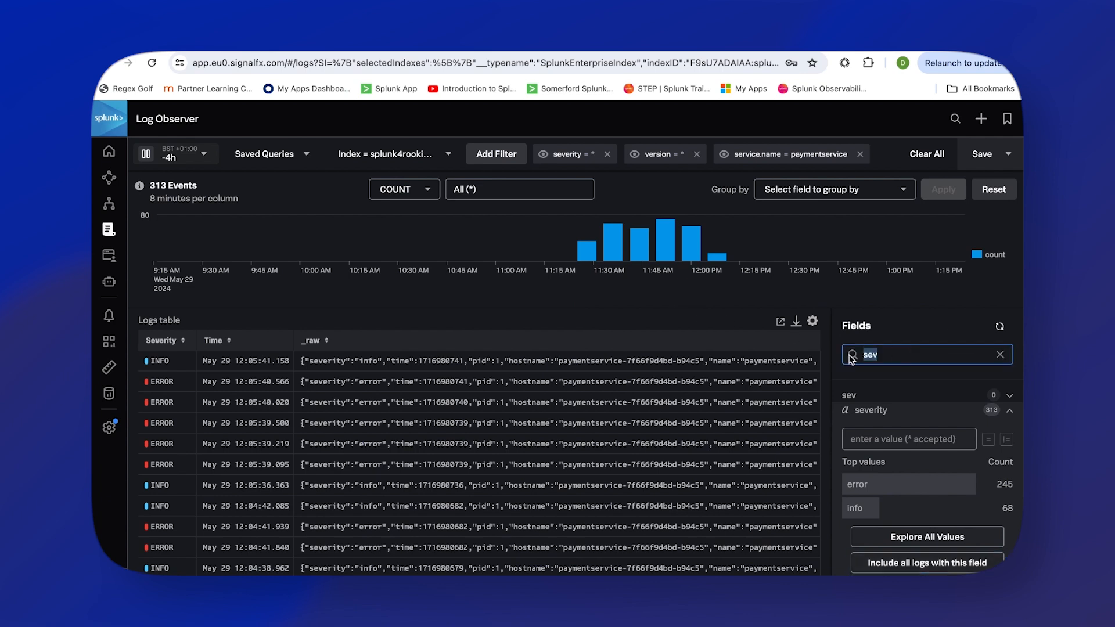
pyautogui.press('BackSpace')
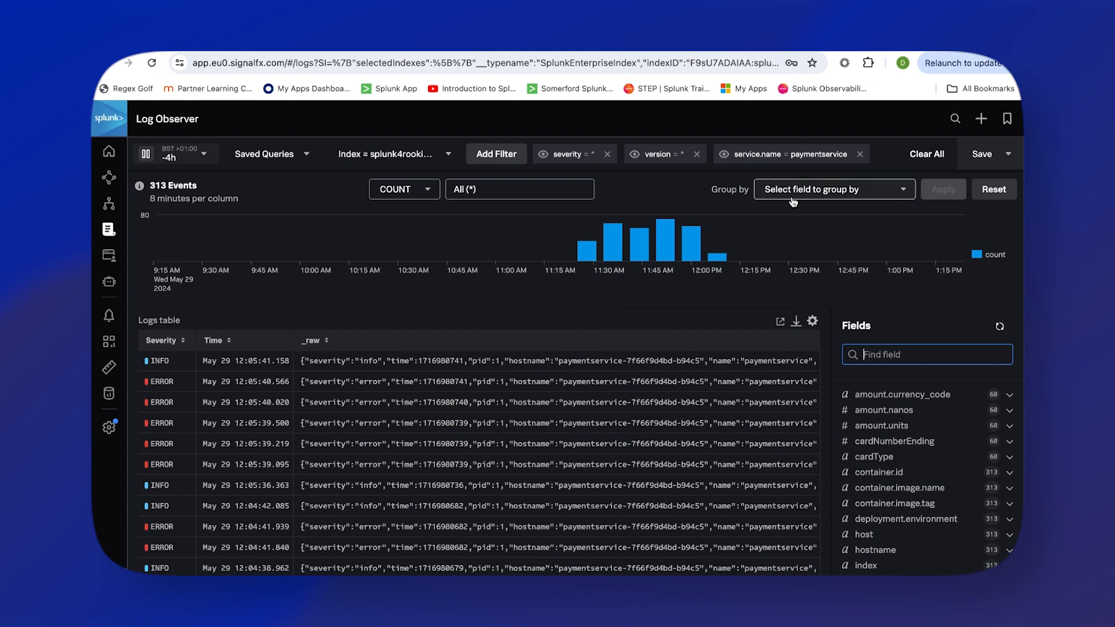
# Step: Group the event chart by version and severity, and apply the grouping
pyautogui.click(869, 199)
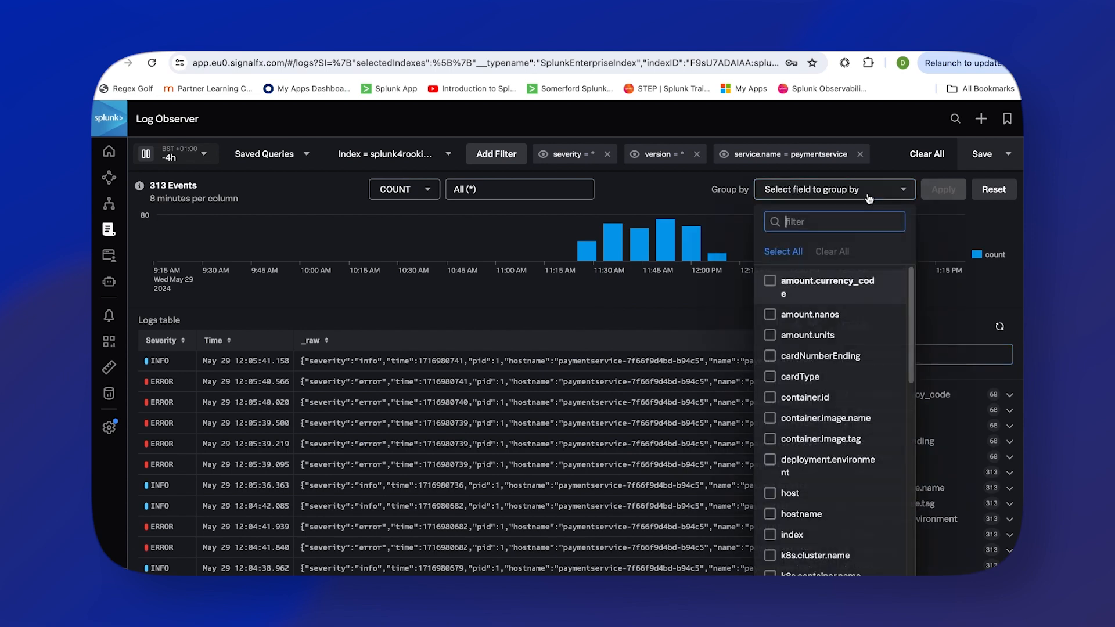
pyautogui.write('ver')
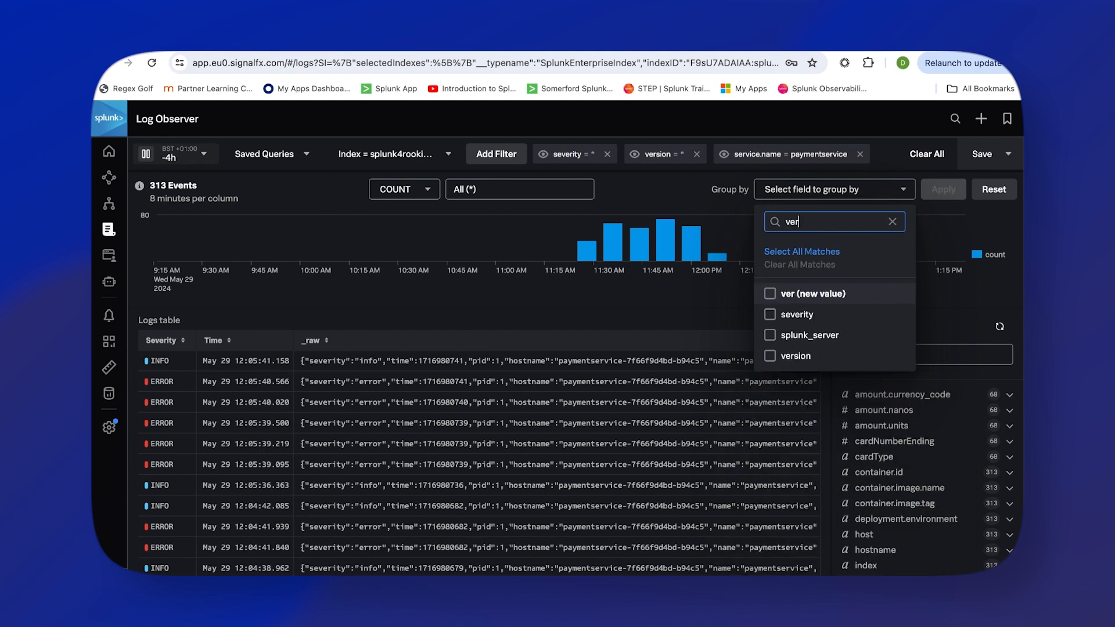
pyautogui.click(800, 356)
pyautogui.moveTo(807, 224); pyautogui.dragTo(781, 228)
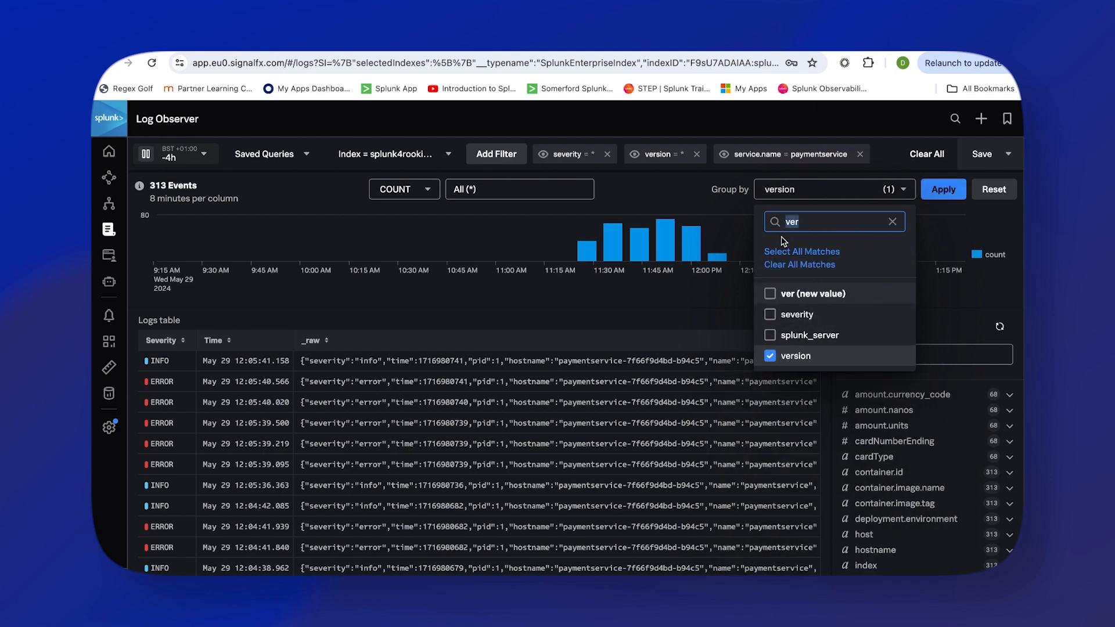
pyautogui.click(771, 316)
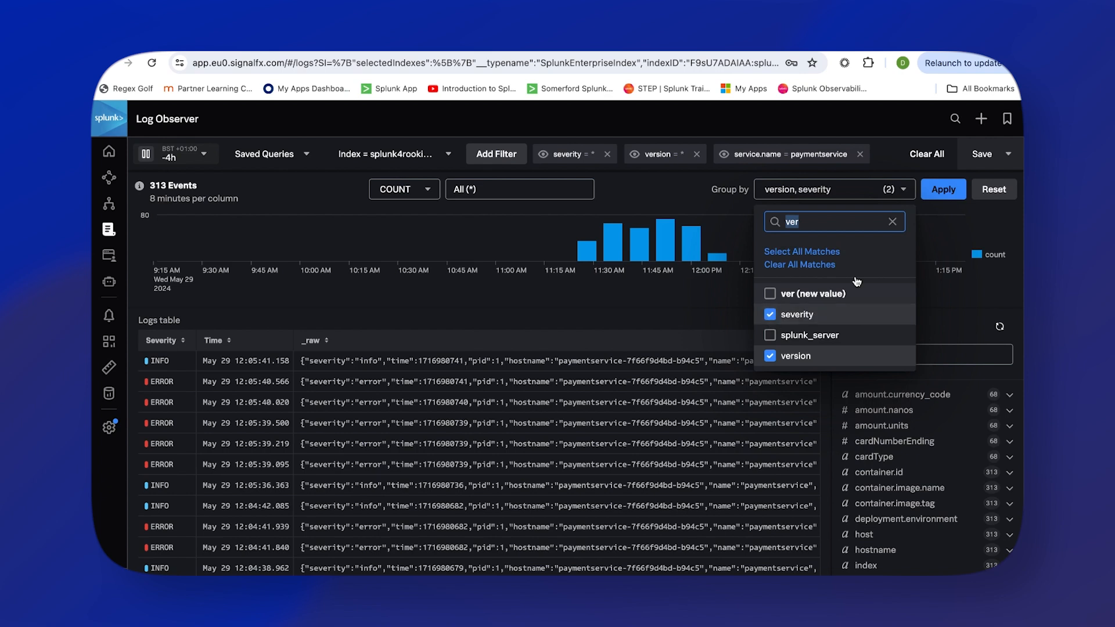
pyautogui.click(943, 197)
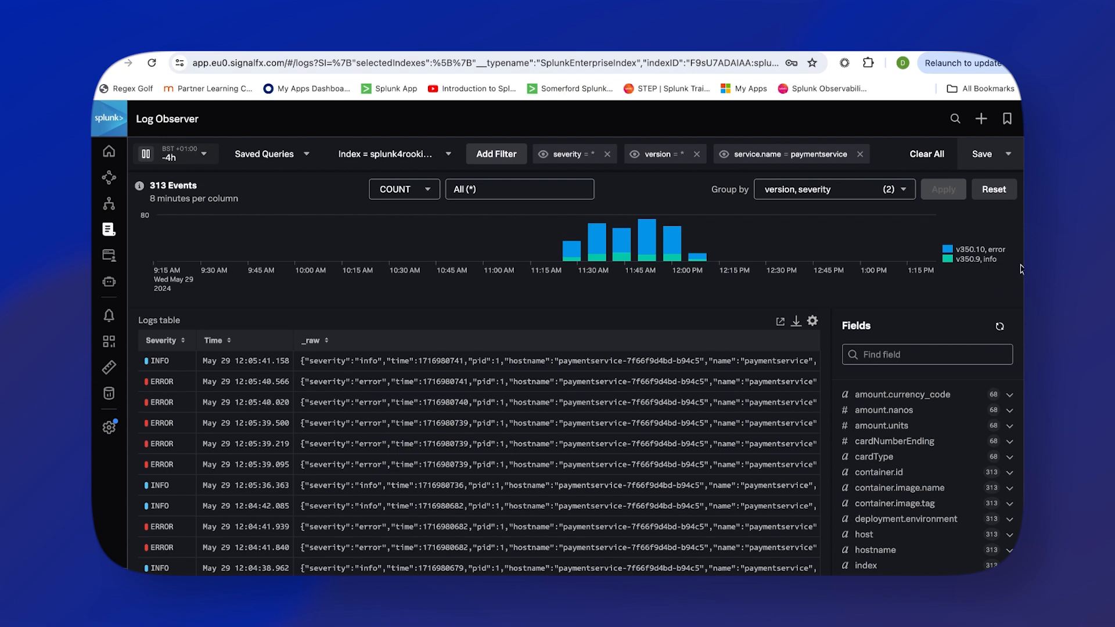
# Step: Inspect the v350.10 error series in the event chart, and examine the second ERROR entry's version and message in the logs table
pyautogui.click(1005, 255)
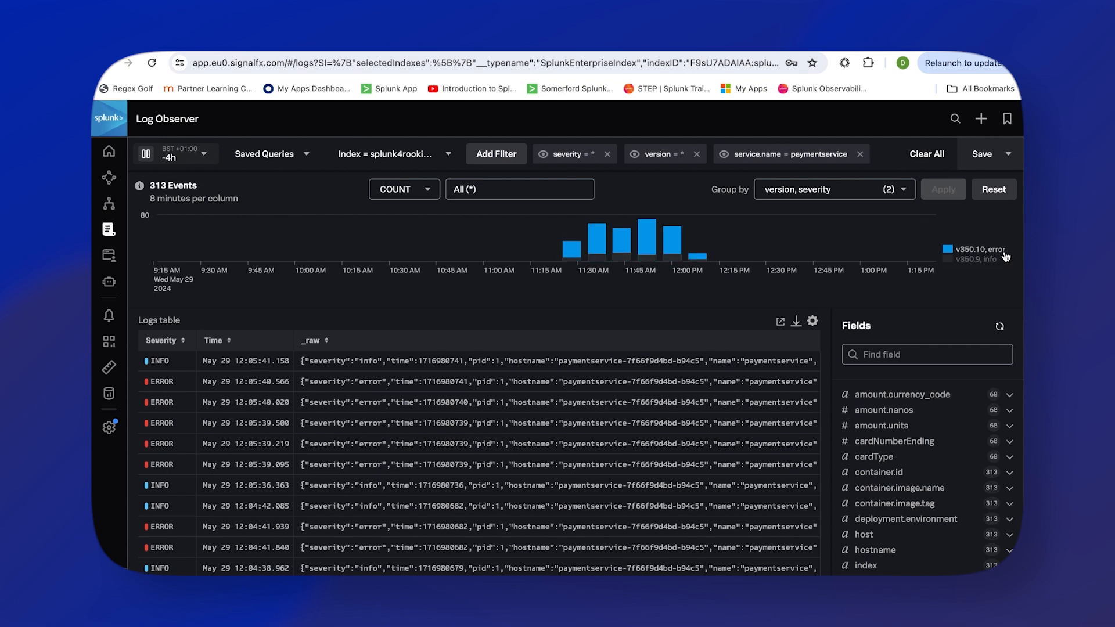
pyautogui.click(1005, 256)
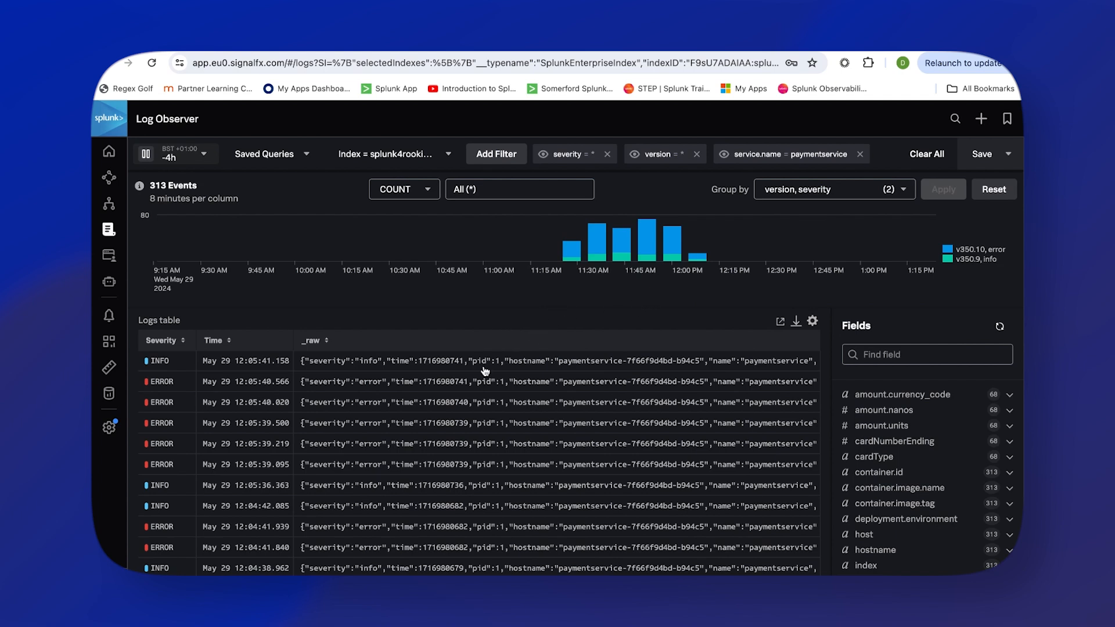
pyautogui.scroll(-1, 498, 360)
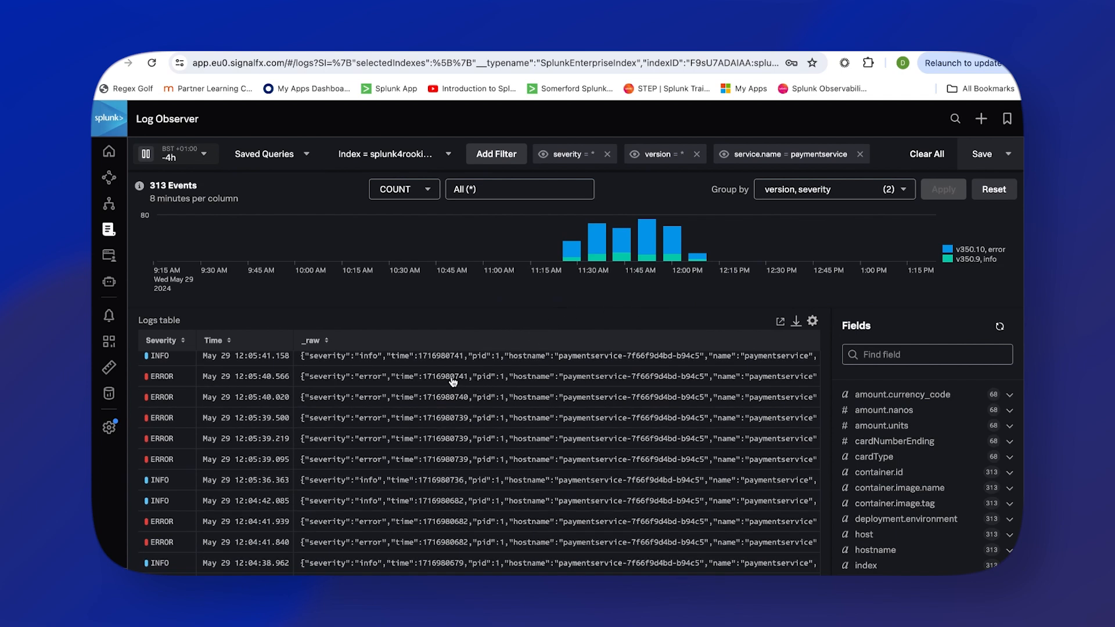
pyautogui.click(417, 399)
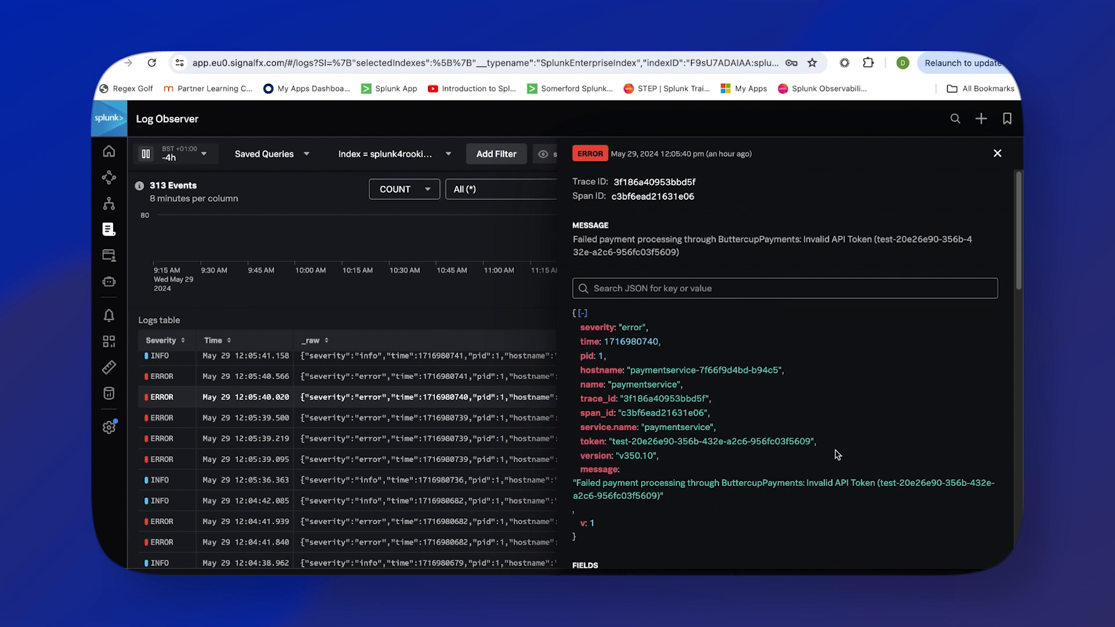
pyautogui.click(997, 153)
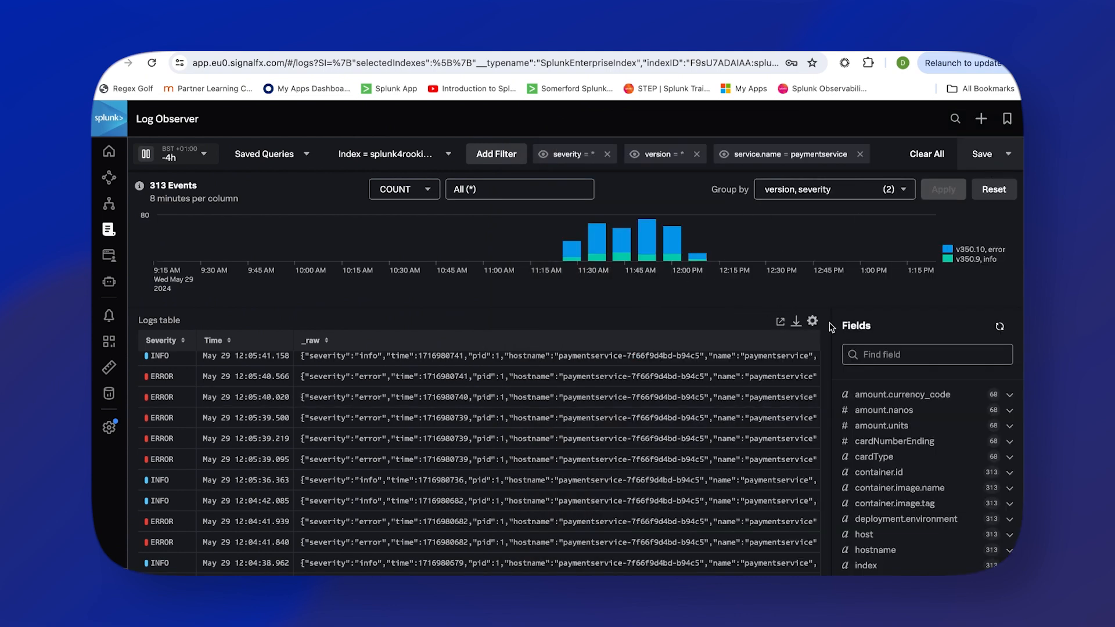